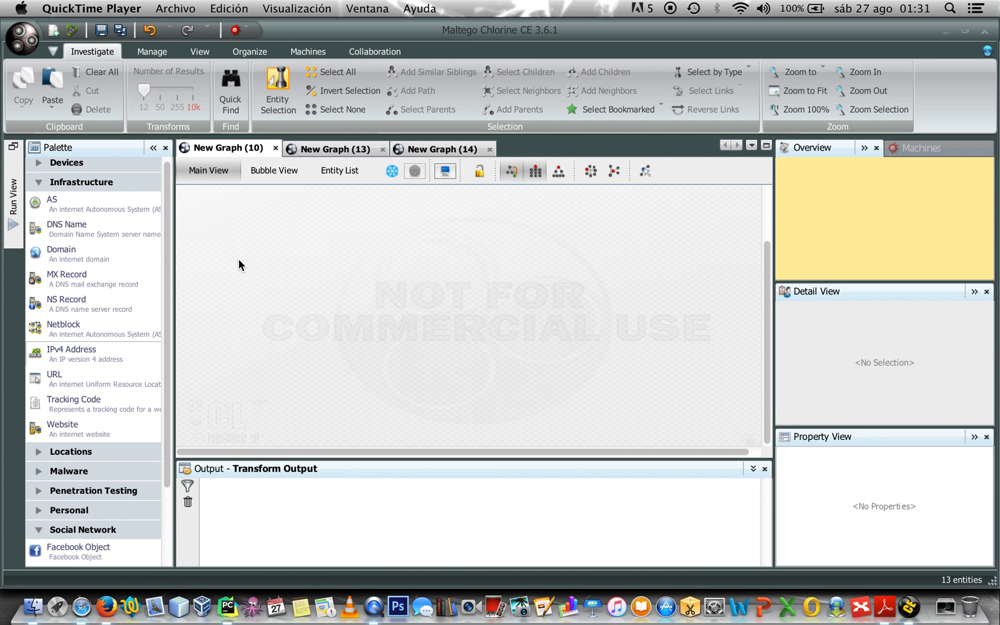
Add an IPv4 Address entity and change its IP from 74.207.243.85 to 8.8.8.8
drag(75, 345, 417, 238)
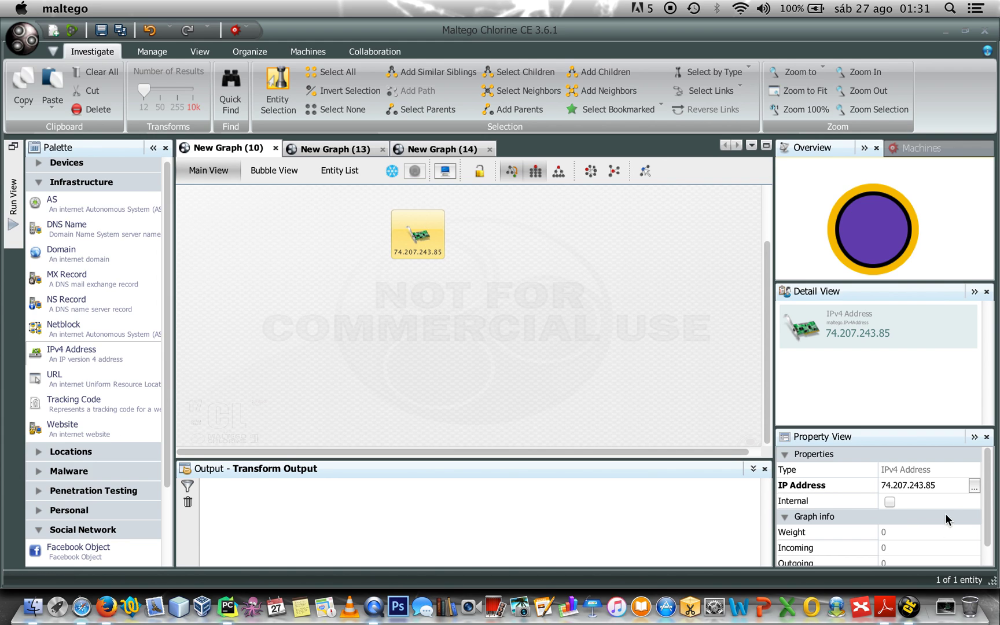
click(946, 485)
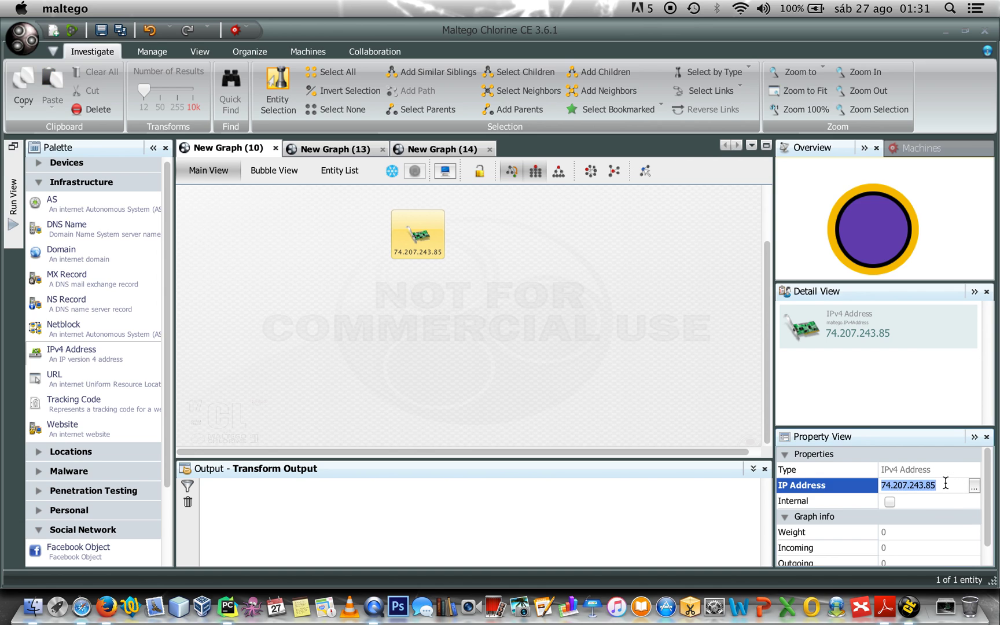
click(975, 486)
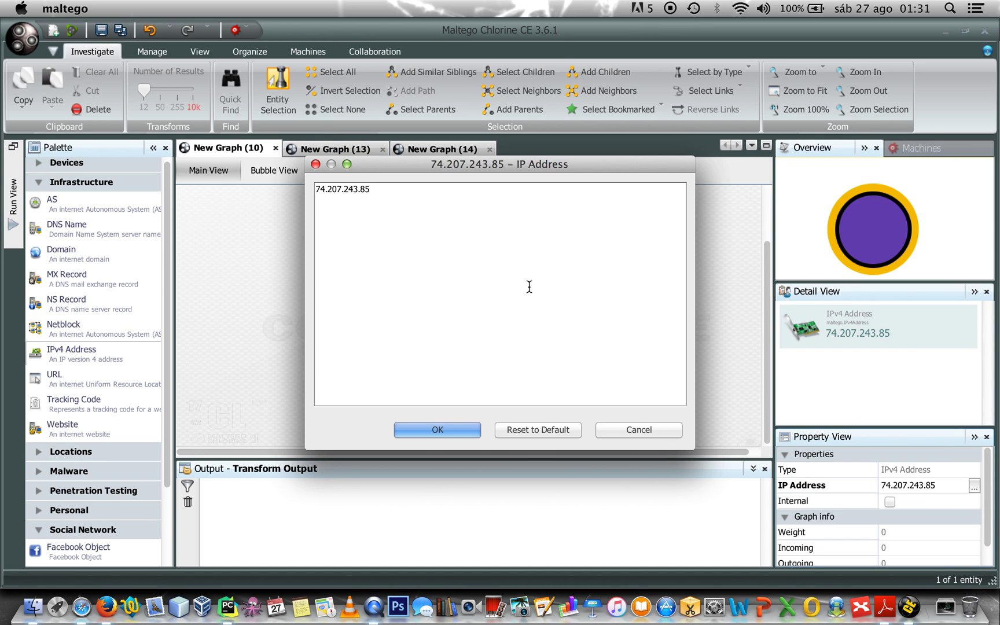
key(super+a)
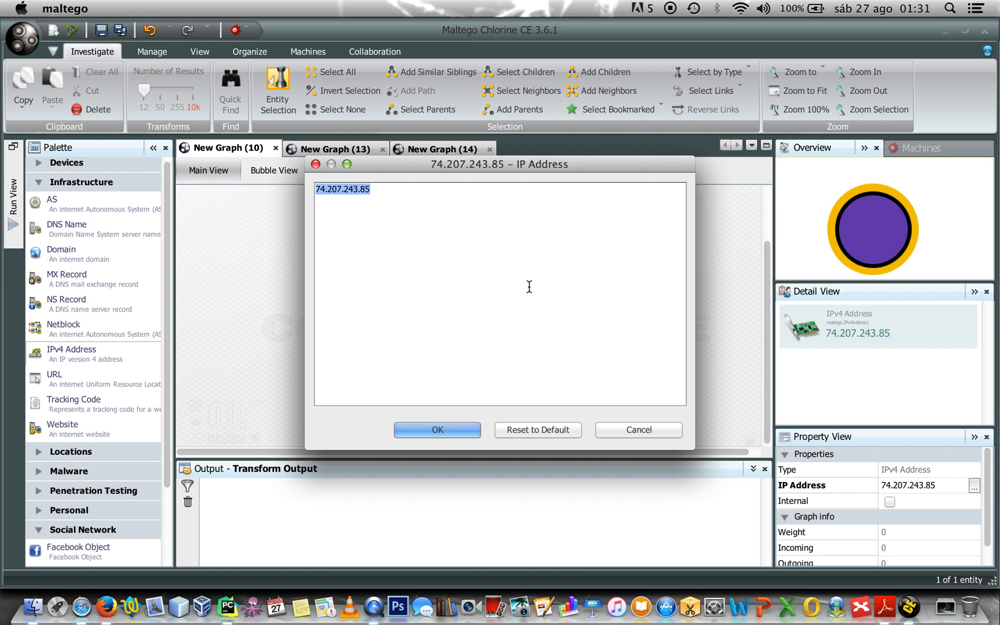
text(8.8.8.8)
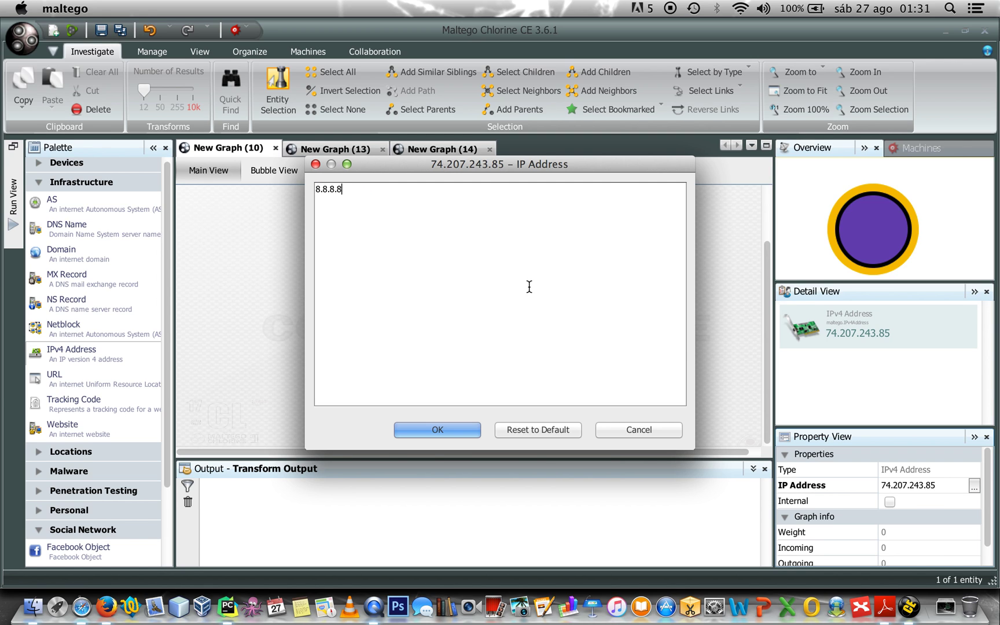
click(438, 429)
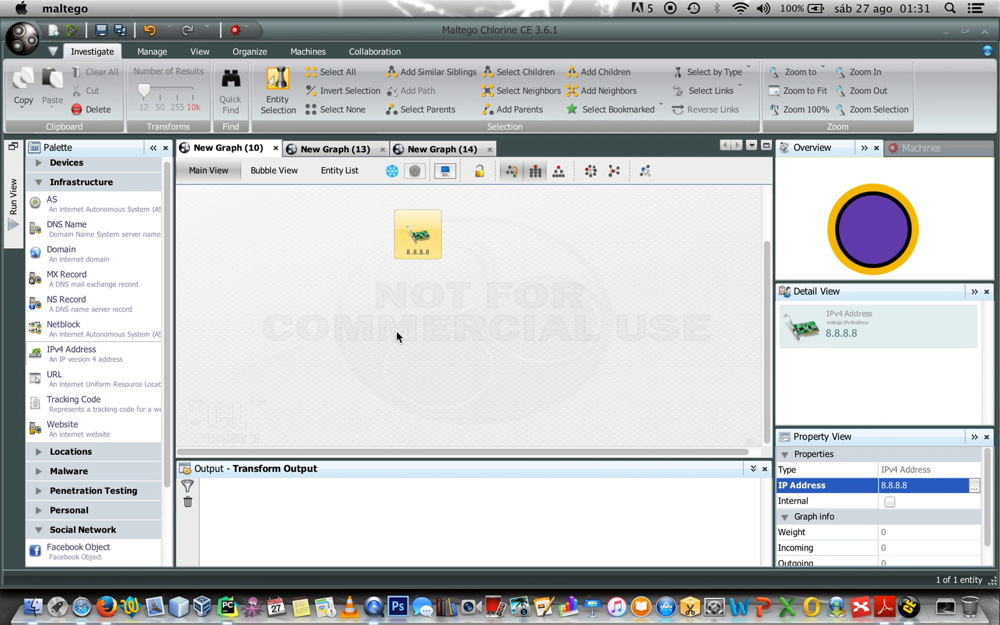
Run toLocationCountry on 8.8.8.8 to link it to United States
right_click(416, 236)
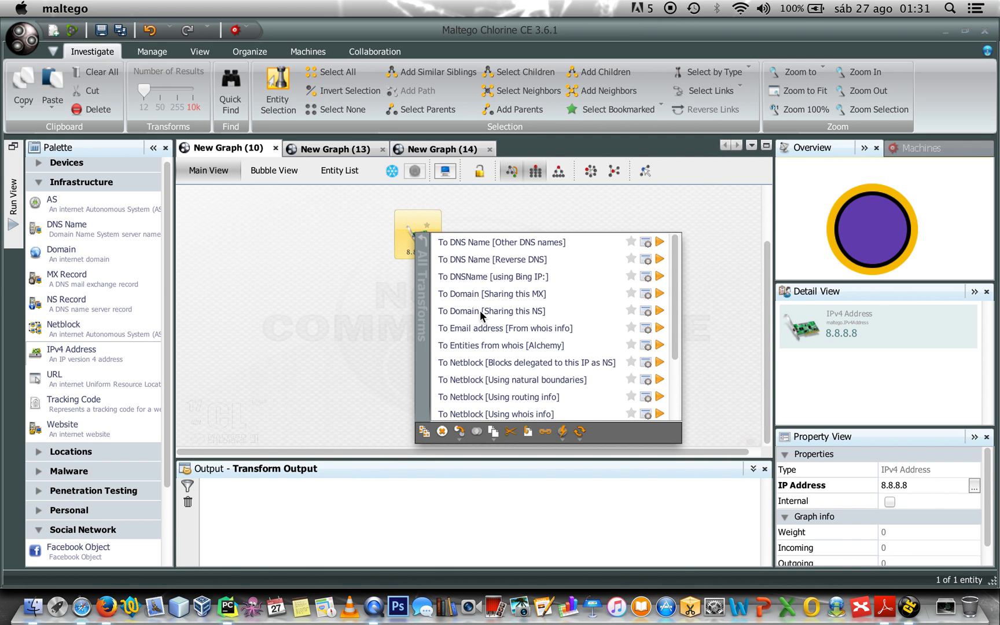
scroll(479, 310, down, 3)
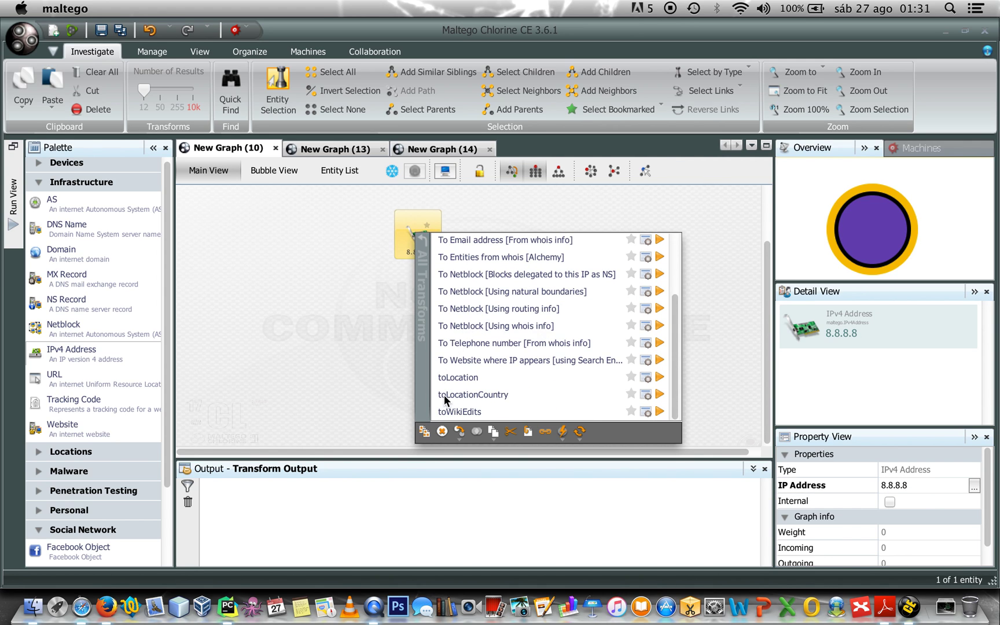
click(478, 395)
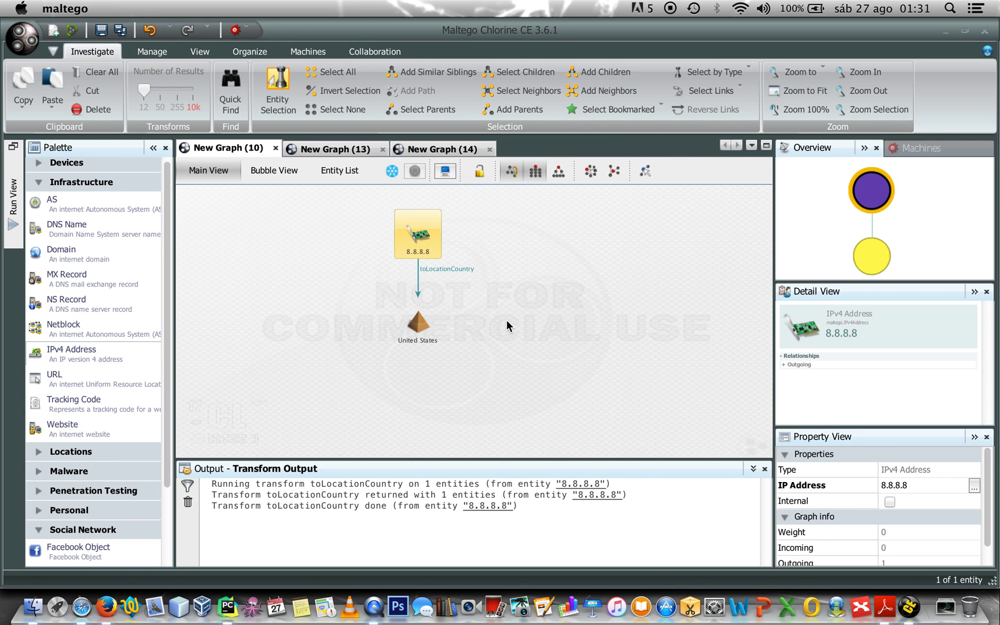
Run toLocation on 8.8.8.8 and open the resulting Mountain View, United States entity
right_click(416, 234)
scroll(497, 308, down, 3)
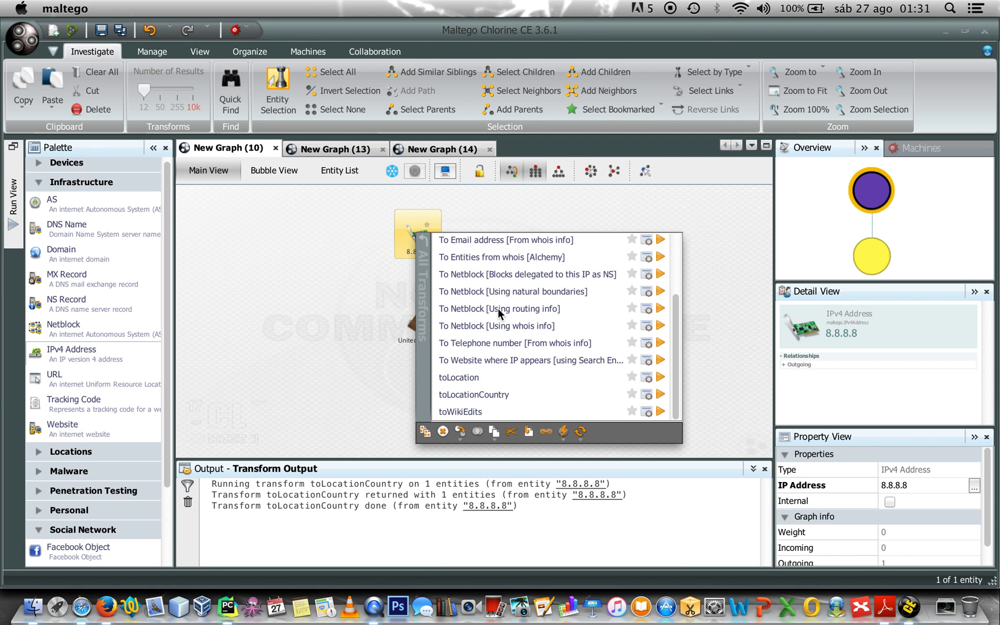
click(458, 376)
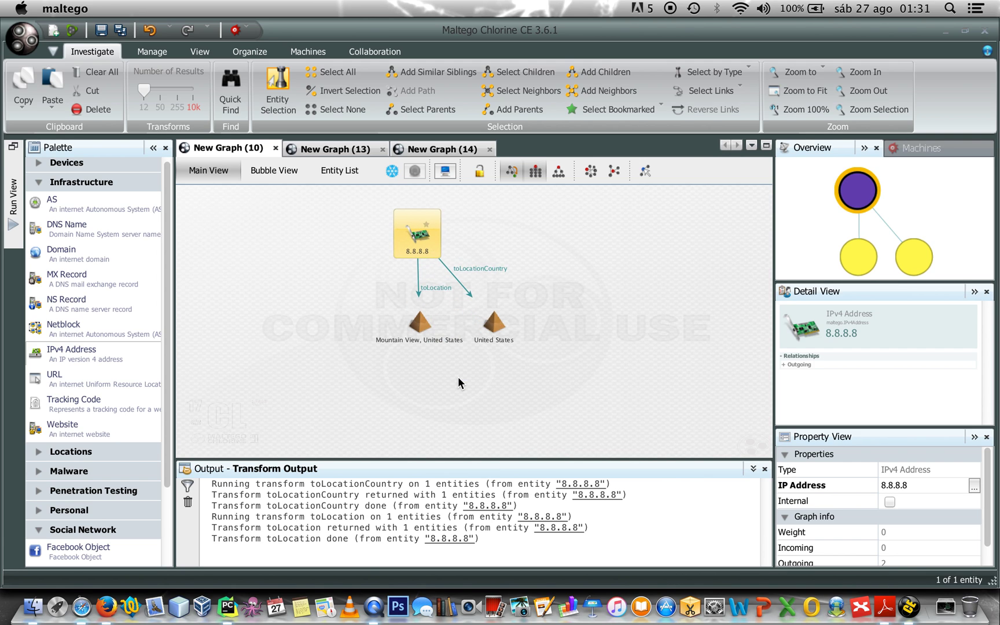
click(422, 329)
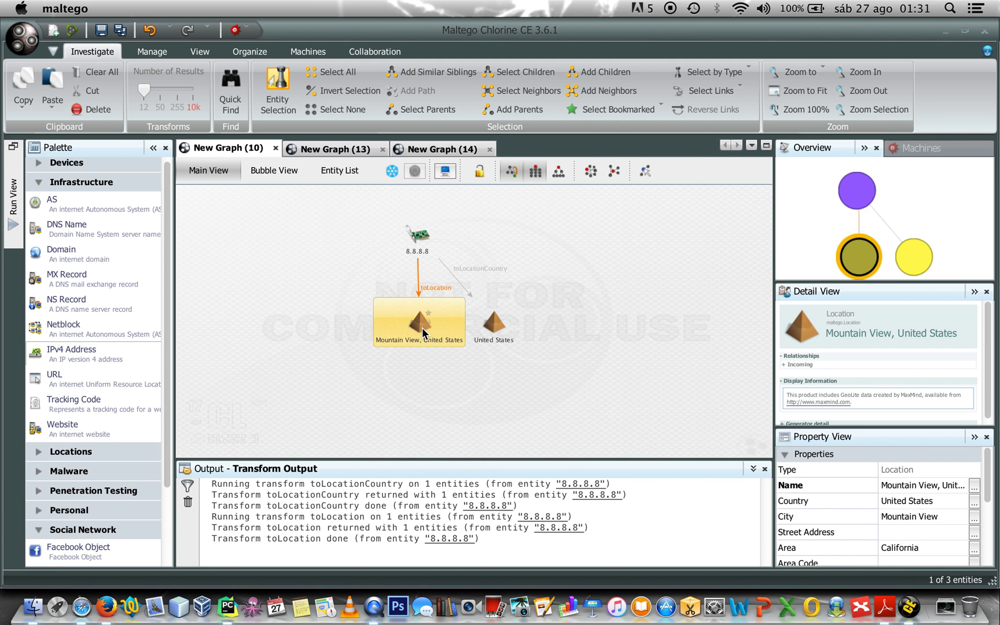
double_click(422, 327)
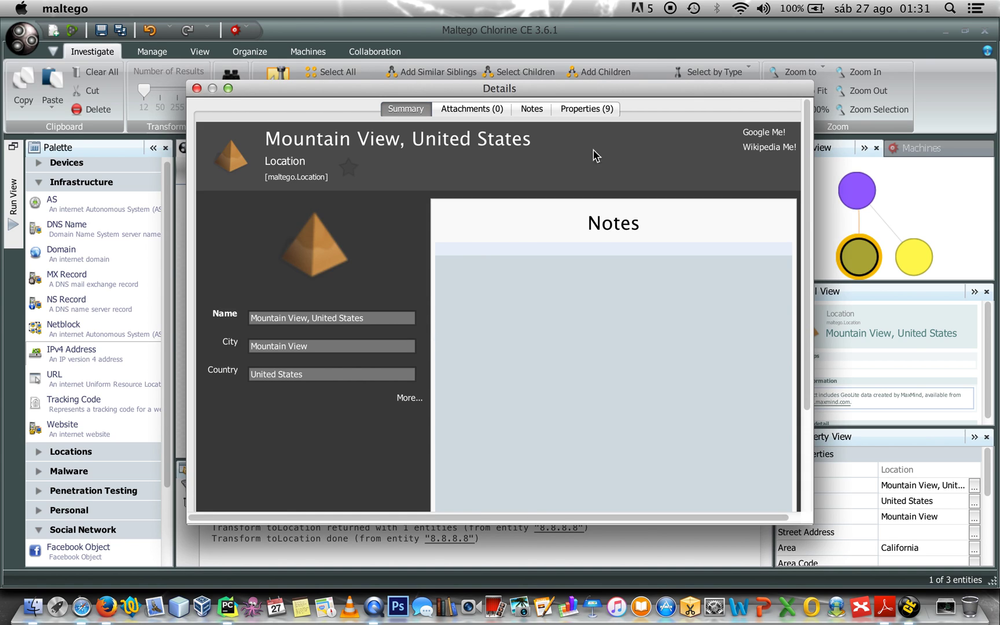
click(593, 110)
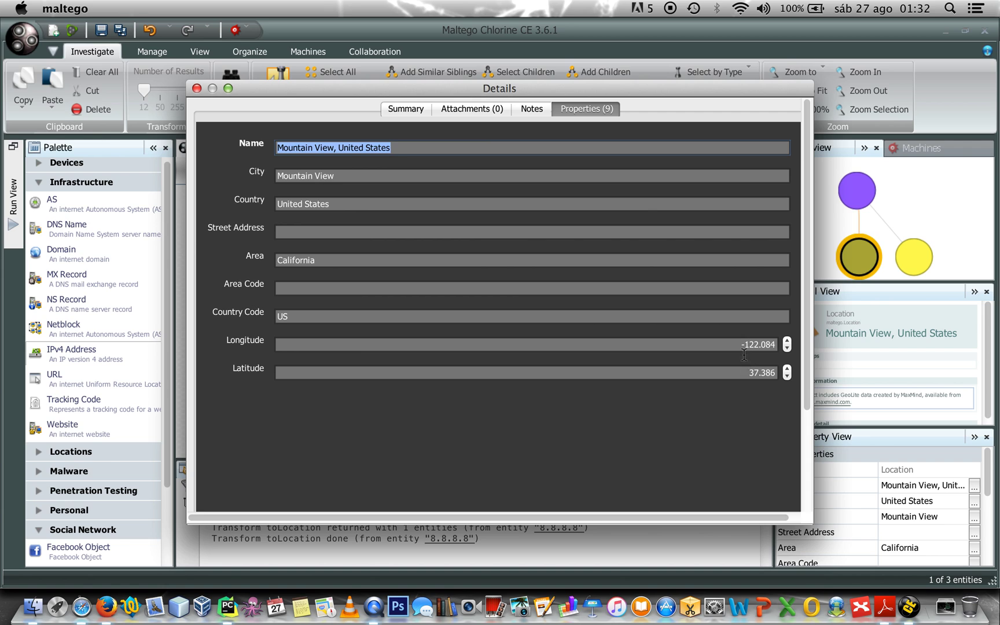
drag(775, 344, 738, 345)
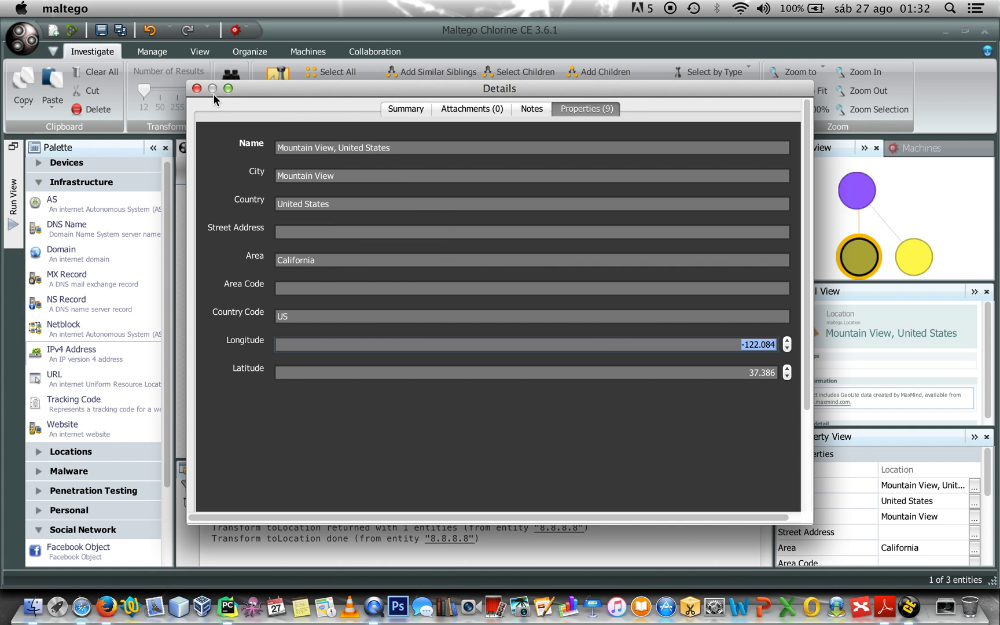
click(197, 88)
click(252, 305)
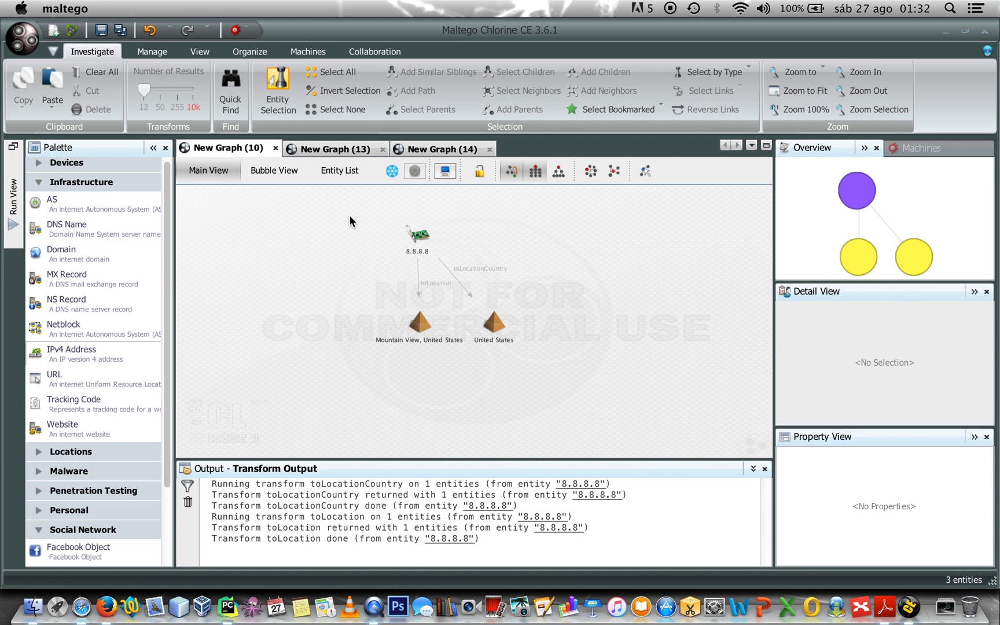
Select all three entities and clear the graph
drag(337, 208, 611, 368)
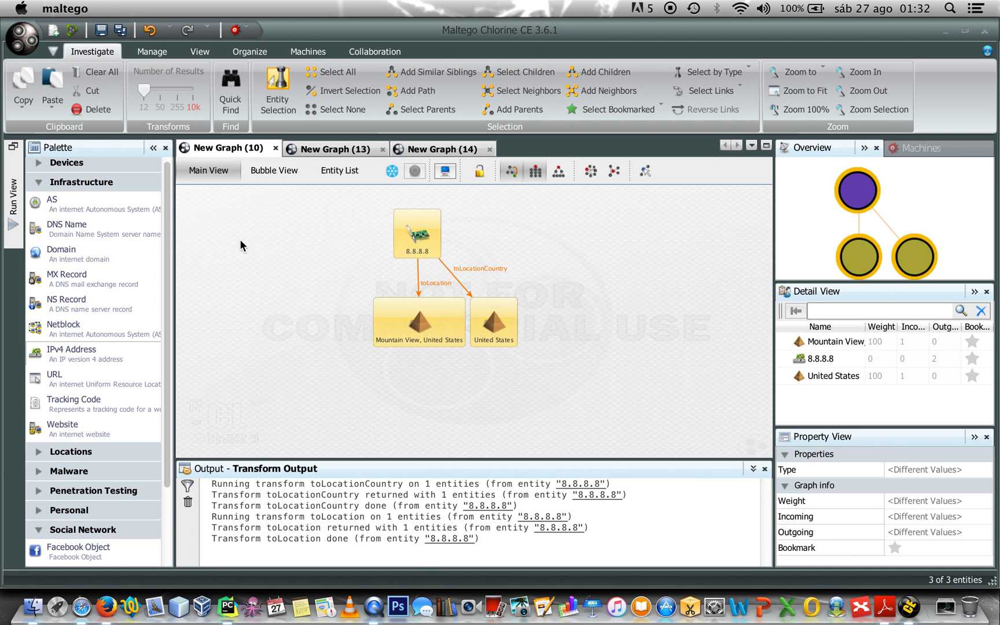
click(98, 72)
click(438, 351)
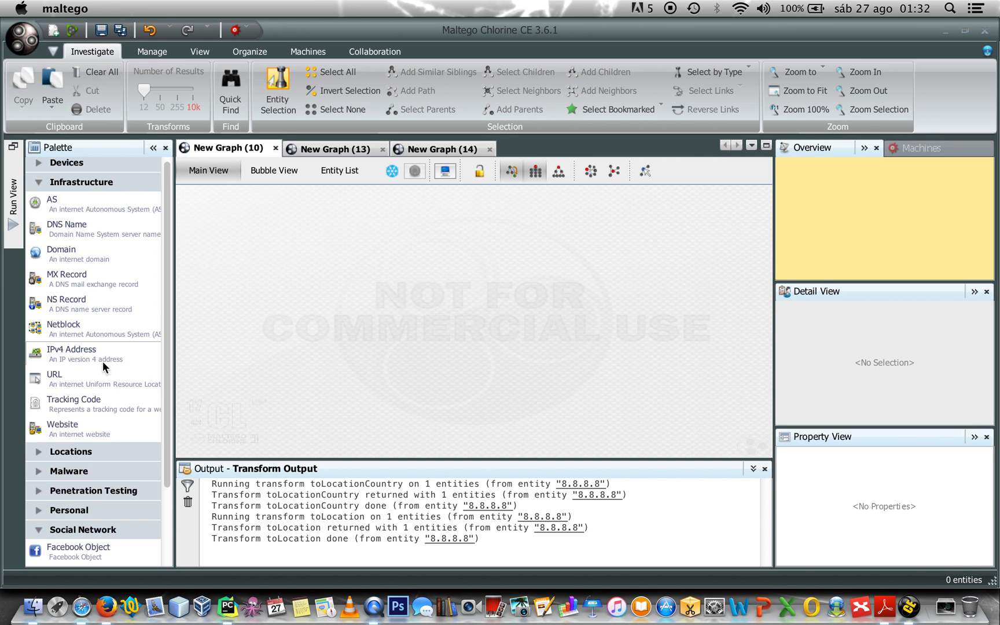
Add a new IPv4 Address entity with the IP 23.218.156.83 and select it
drag(84, 356, 405, 253)
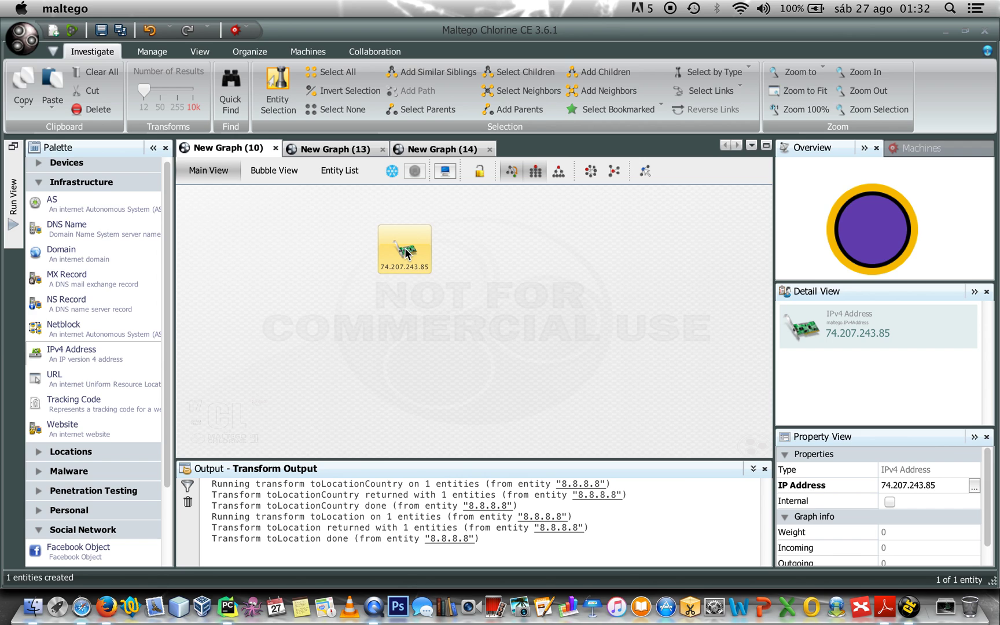
click(974, 486)
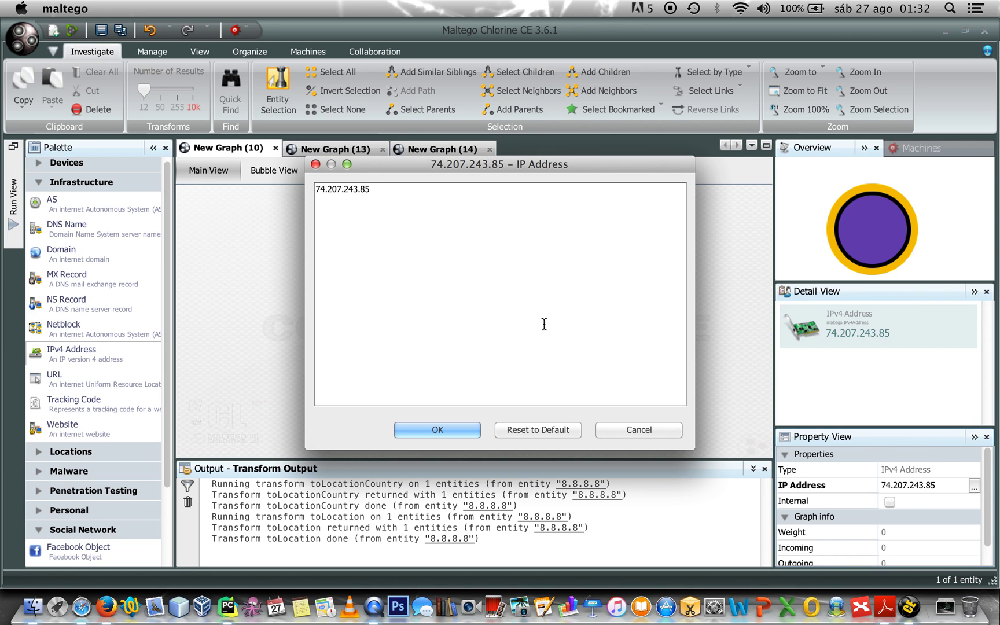
drag(378, 190, 297, 185)
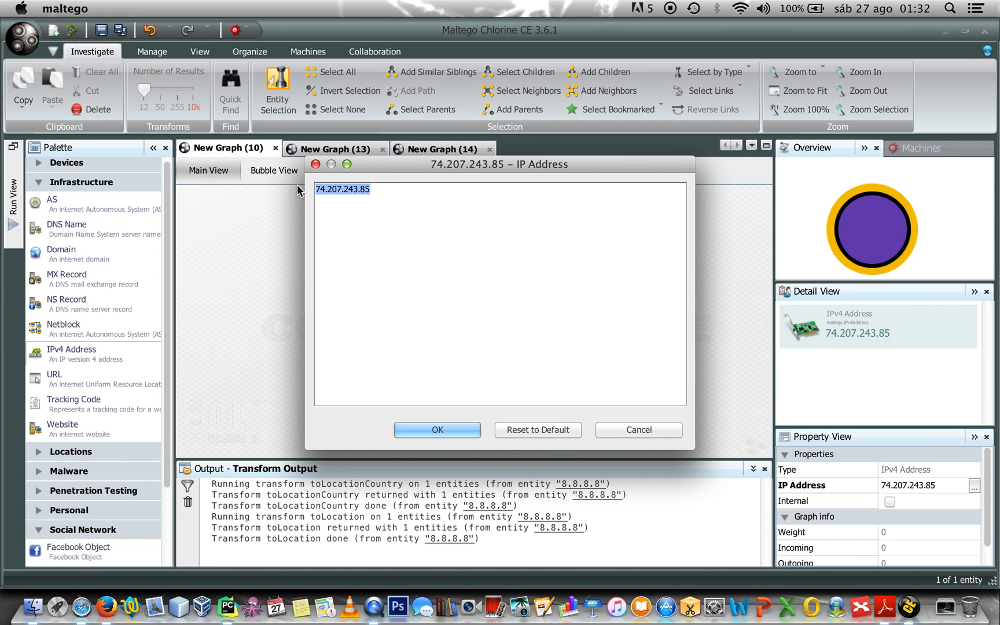
key(BackSpace)
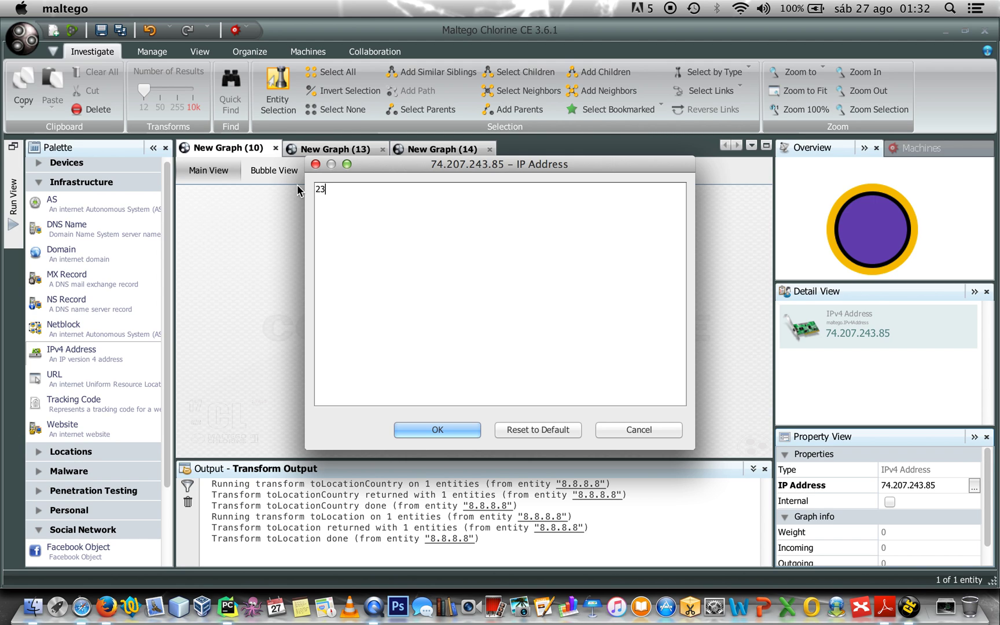
text(23.218)
text(.156)
text(.)
text(85)
click(467, 431)
click(415, 313)
click(407, 258)
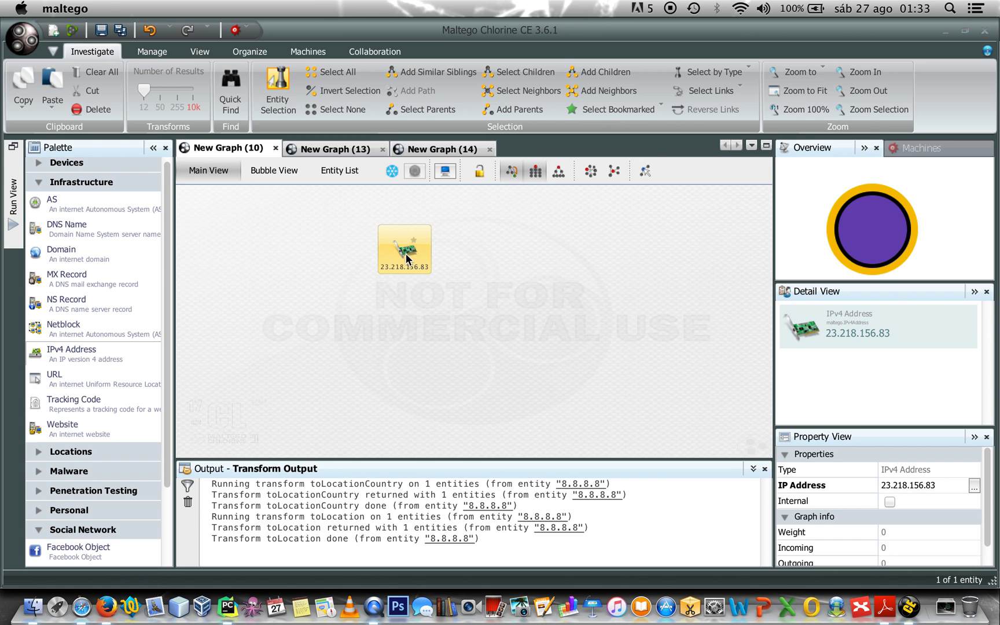
Run To Telephone number [From whois info] on 23.218.156.83 and re-apply the layout twice
right_click(407, 258)
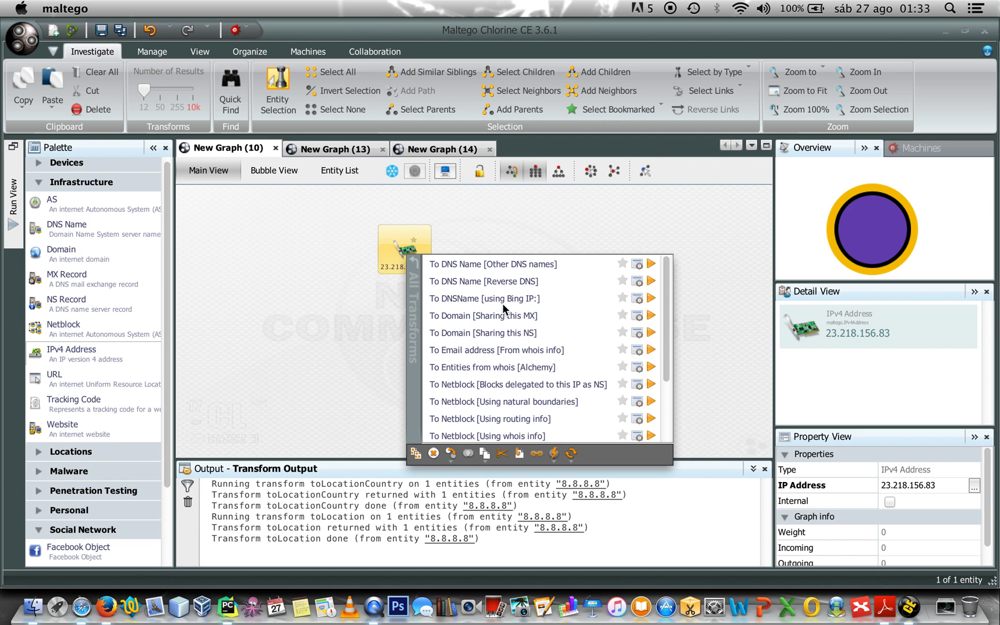
scroll(505, 362, down, 3)
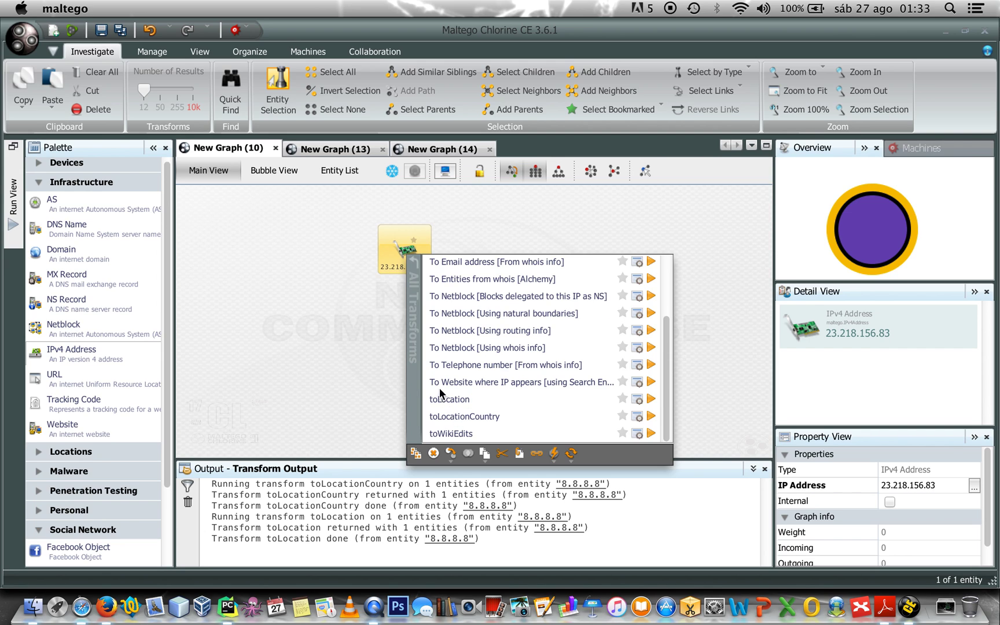
click(549, 366)
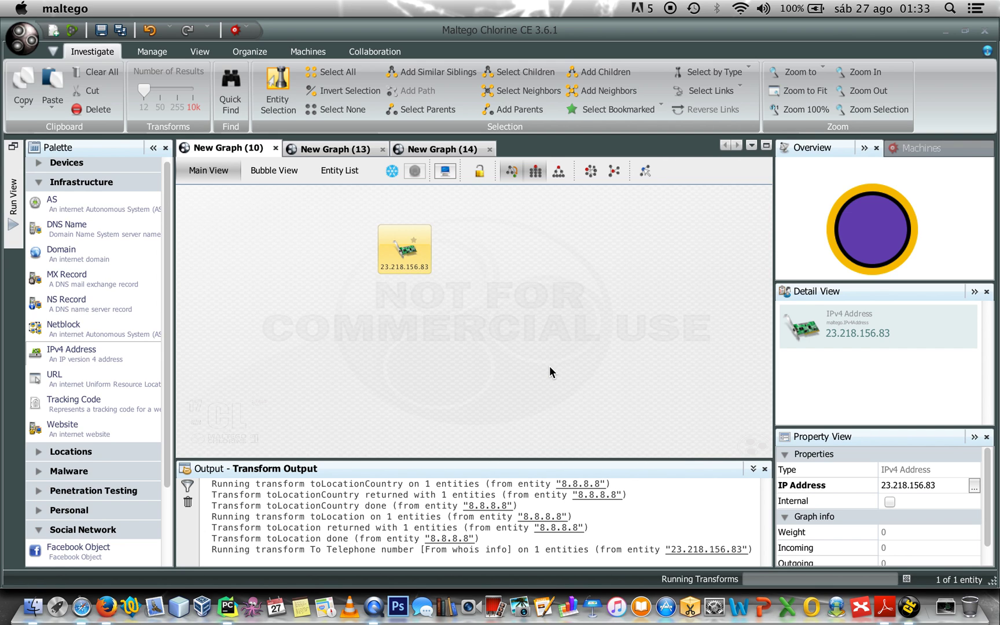
click(533, 172)
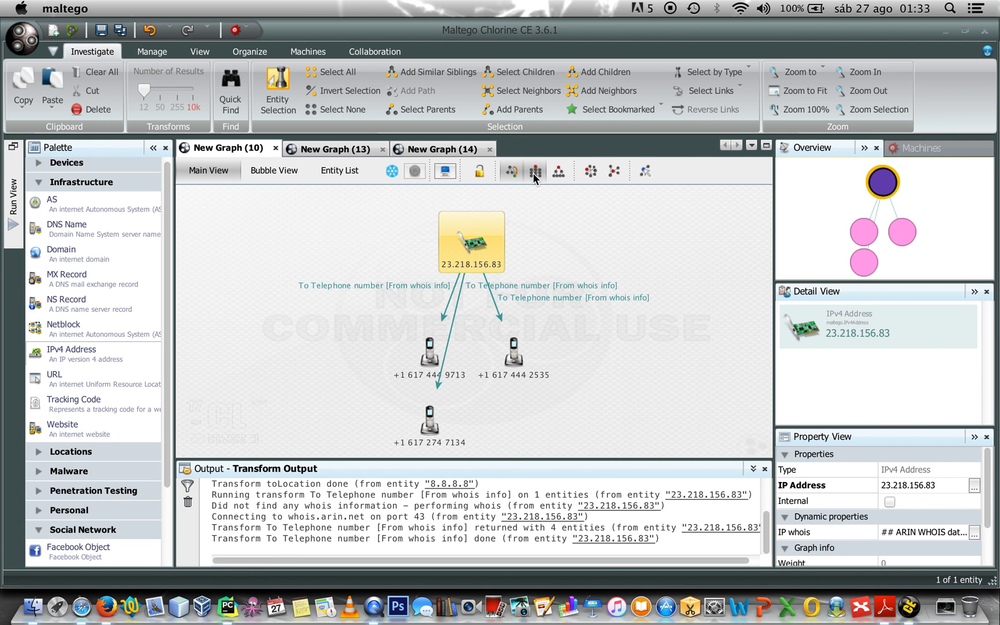
click(533, 172)
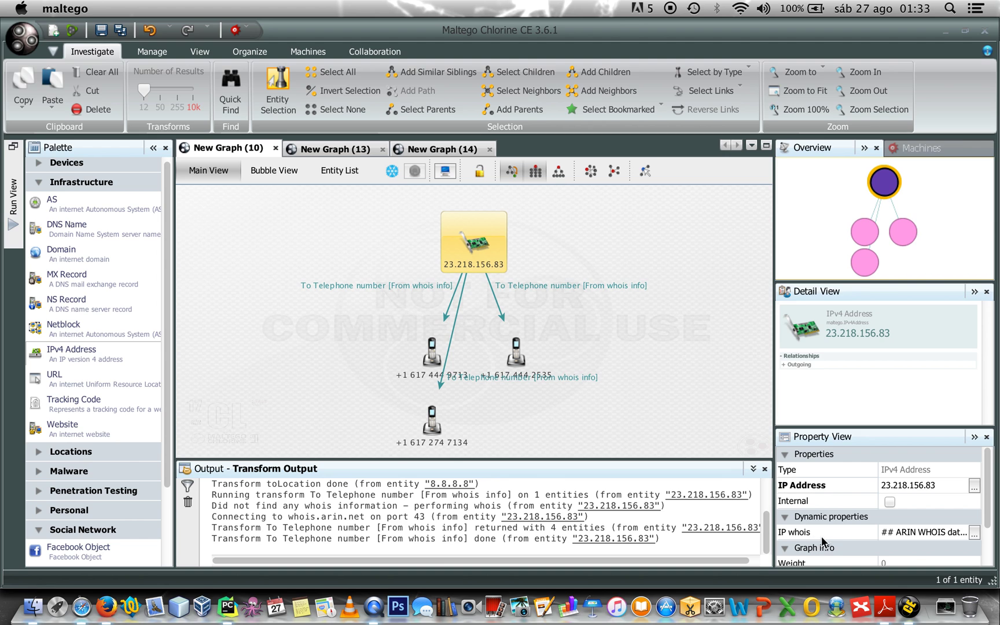
click(974, 533)
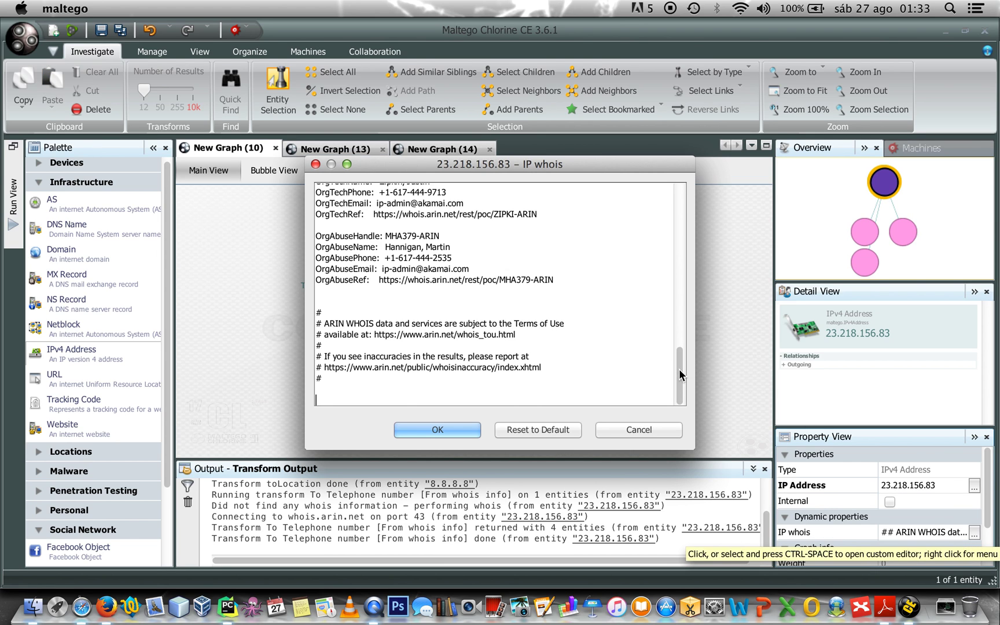
drag(679, 369, 683, 191)
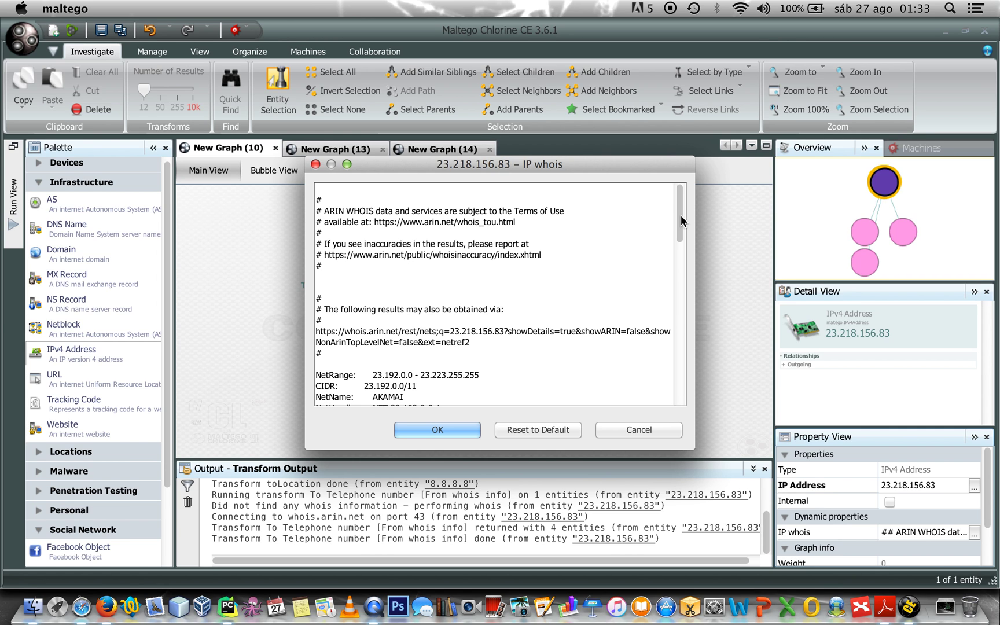
drag(681, 220, 678, 272)
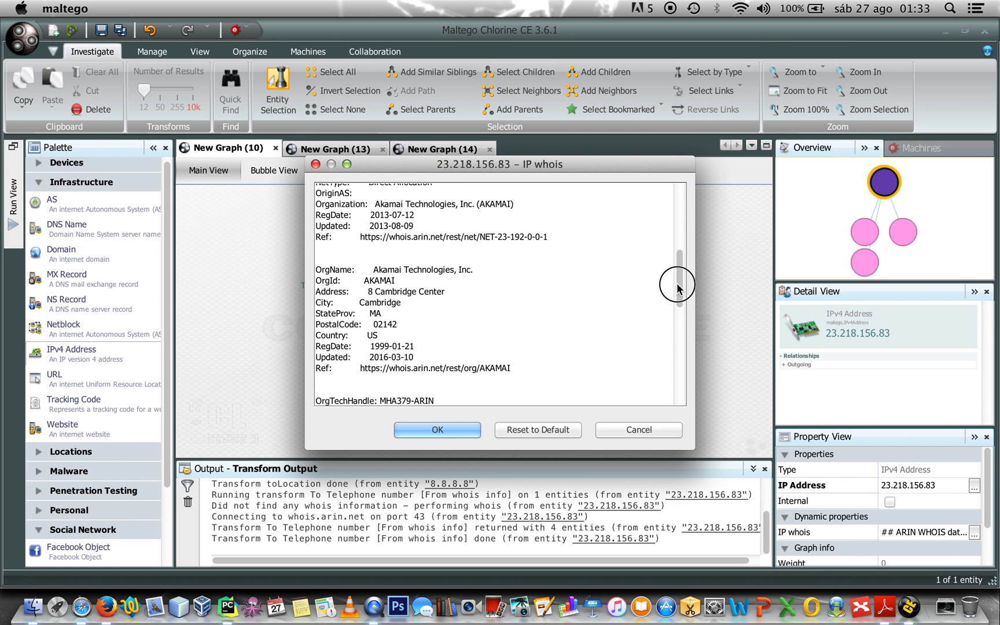
drag(678, 287, 674, 317)
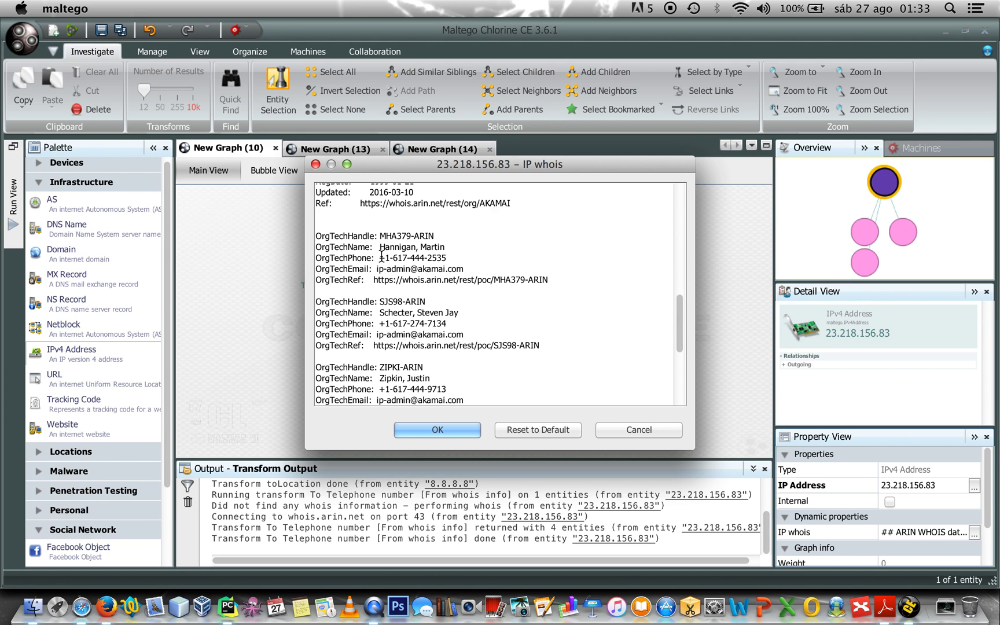
drag(381, 258, 445, 258)
drag(379, 323, 452, 335)
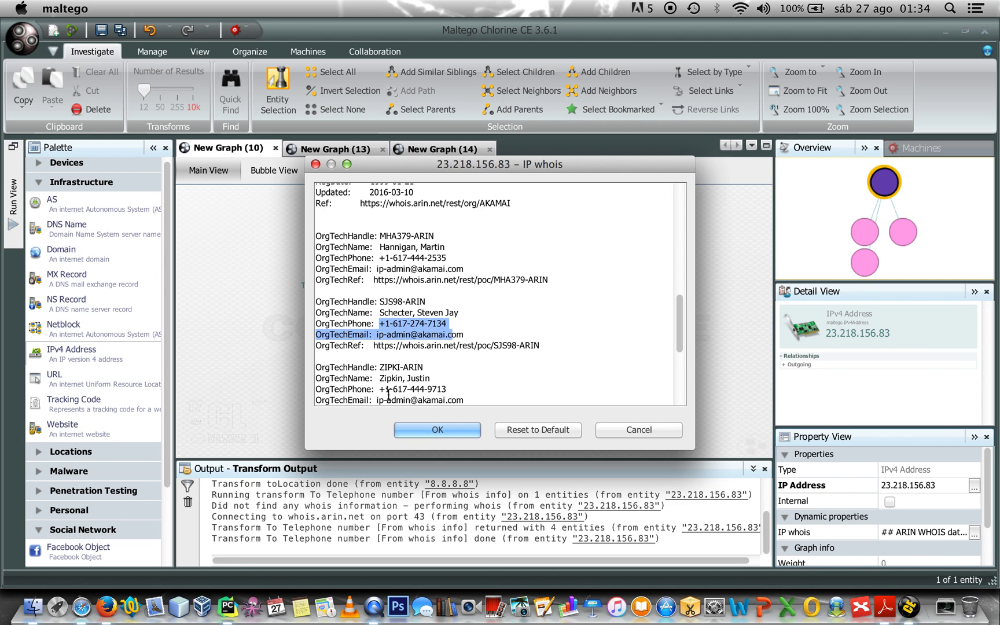
drag(385, 389, 446, 389)
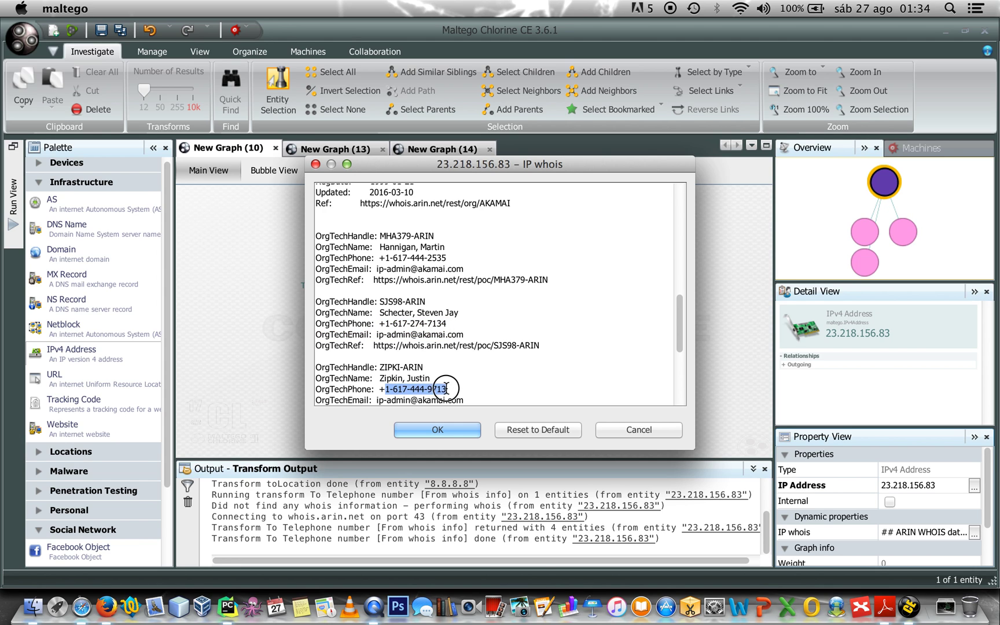
click(462, 429)
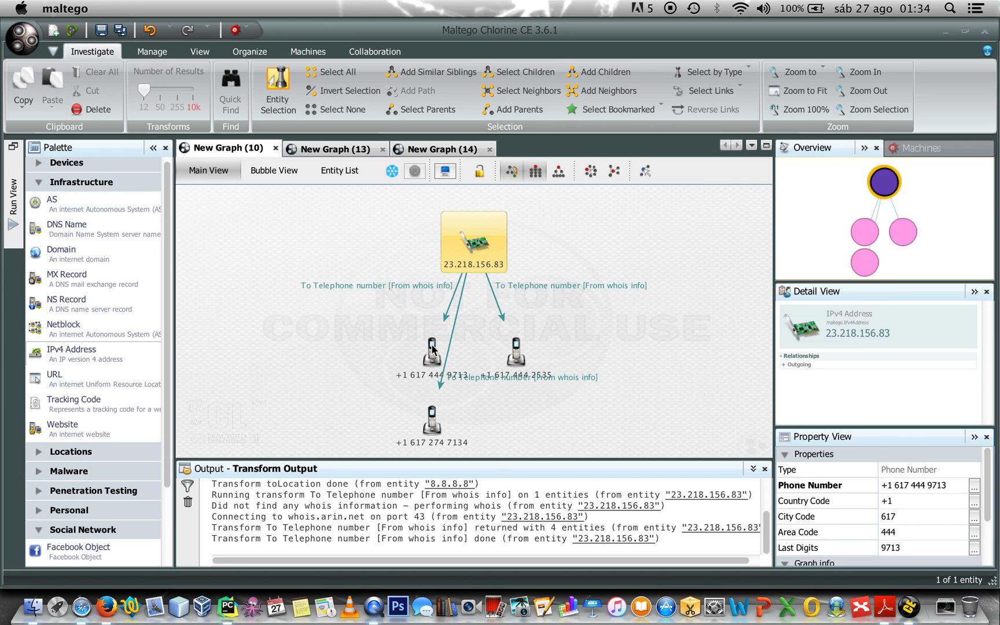
click(466, 346)
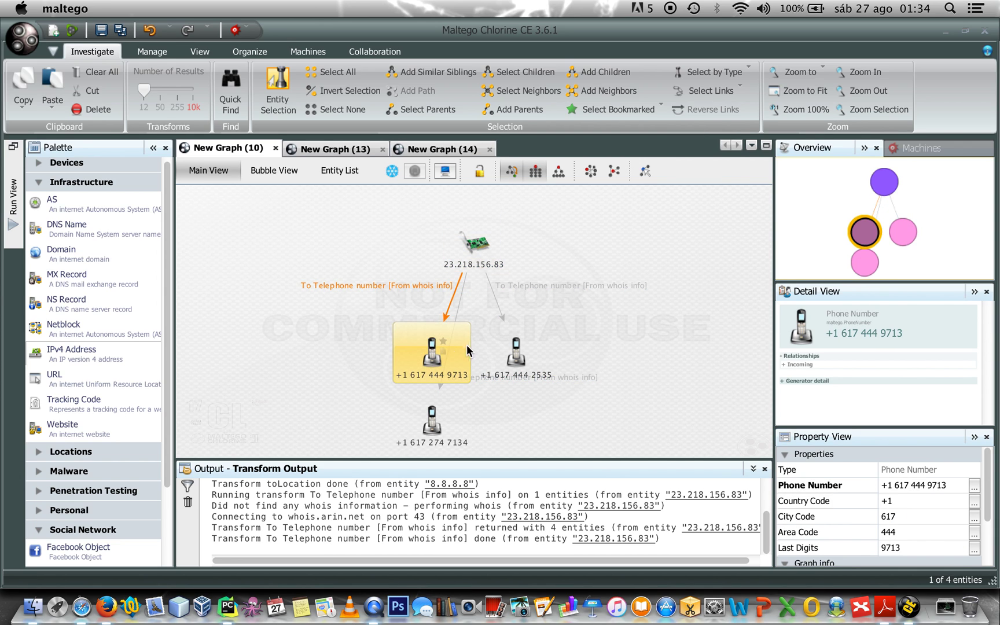
click(678, 346)
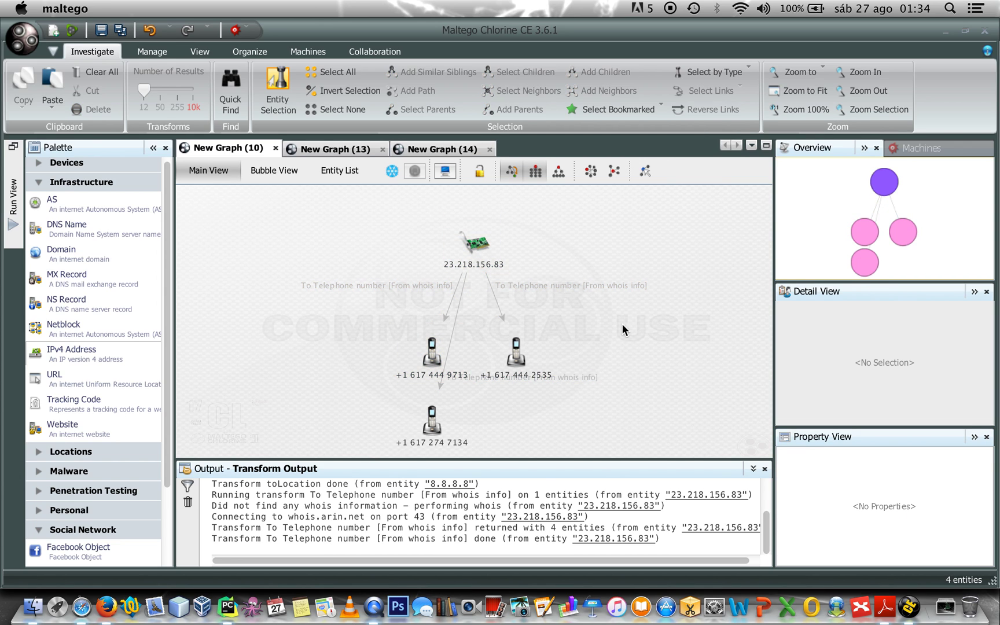
mouse_move(473, 244)
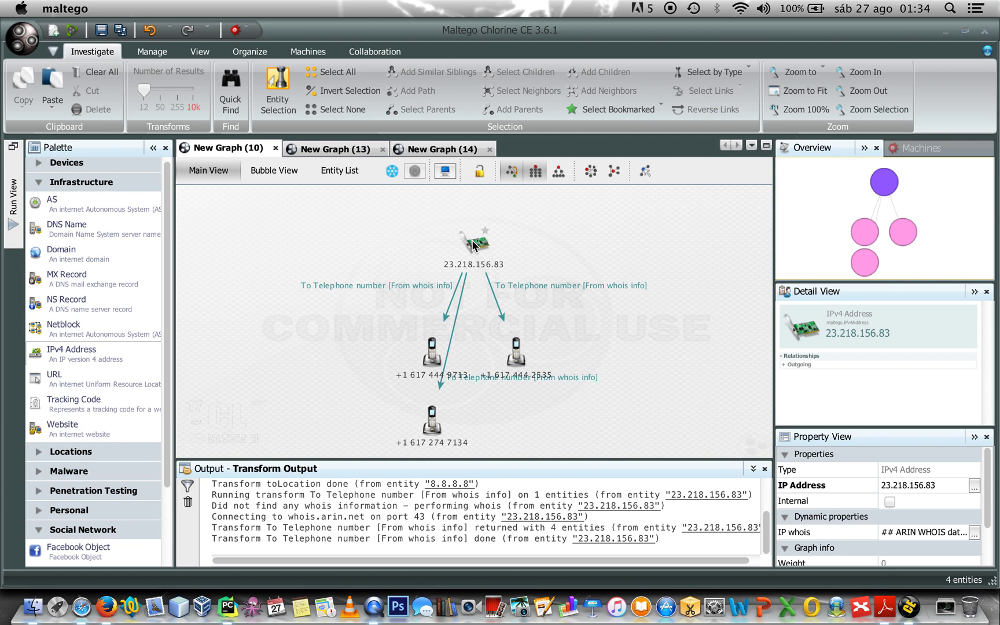
Run To Email address [From whois info] on 23.218.156.83, inspect the email entity, and apply tree layout
click(472, 244)
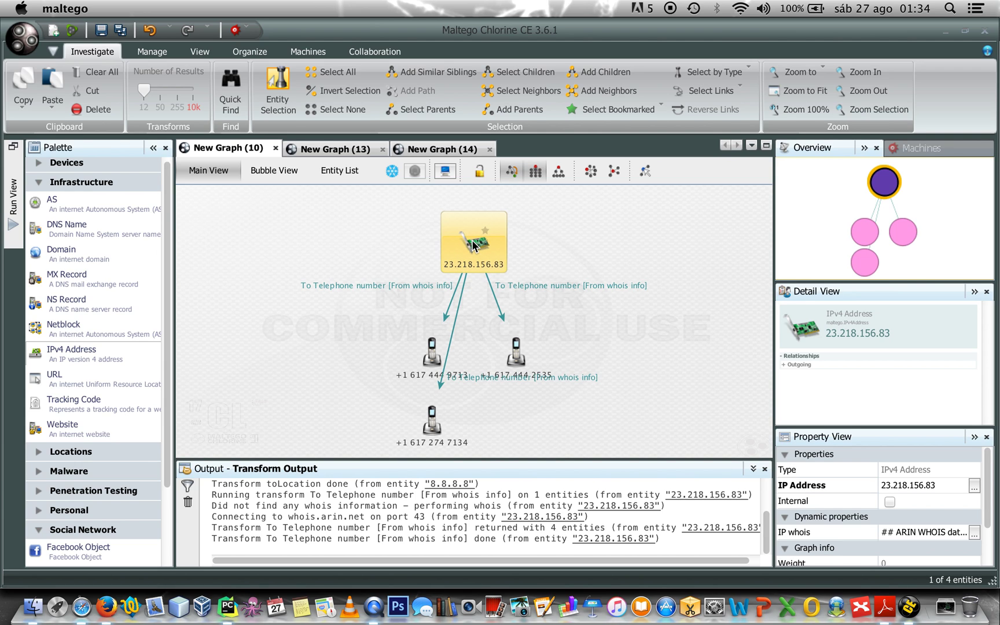
right_click(472, 244)
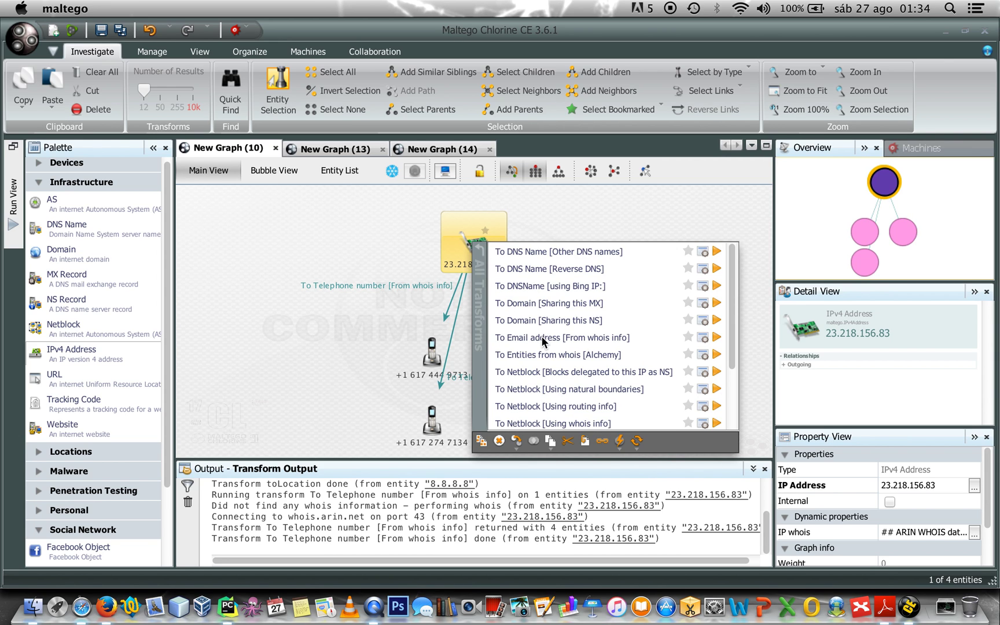
click(541, 339)
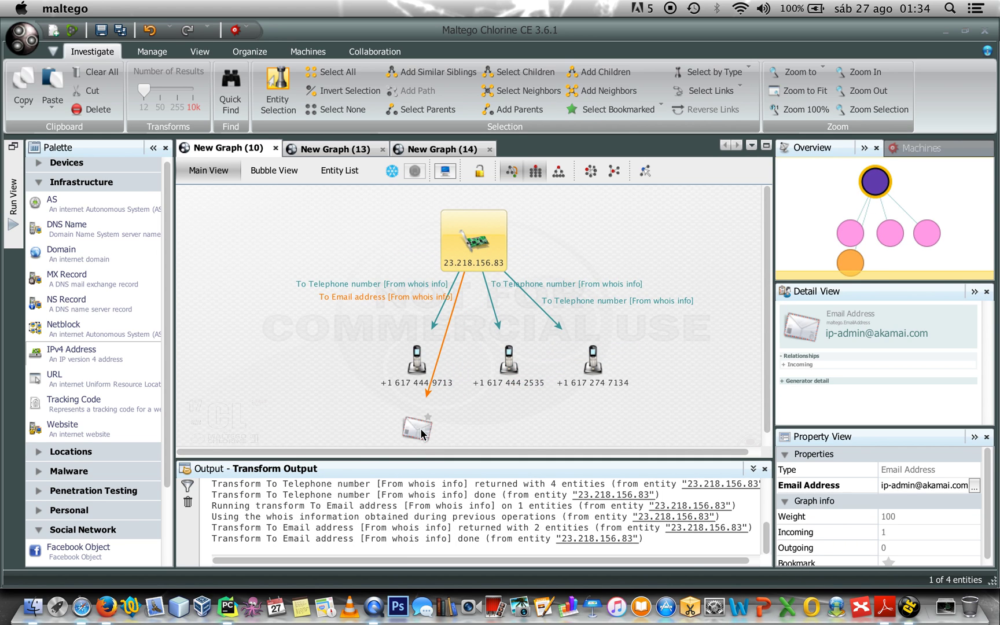
click(421, 429)
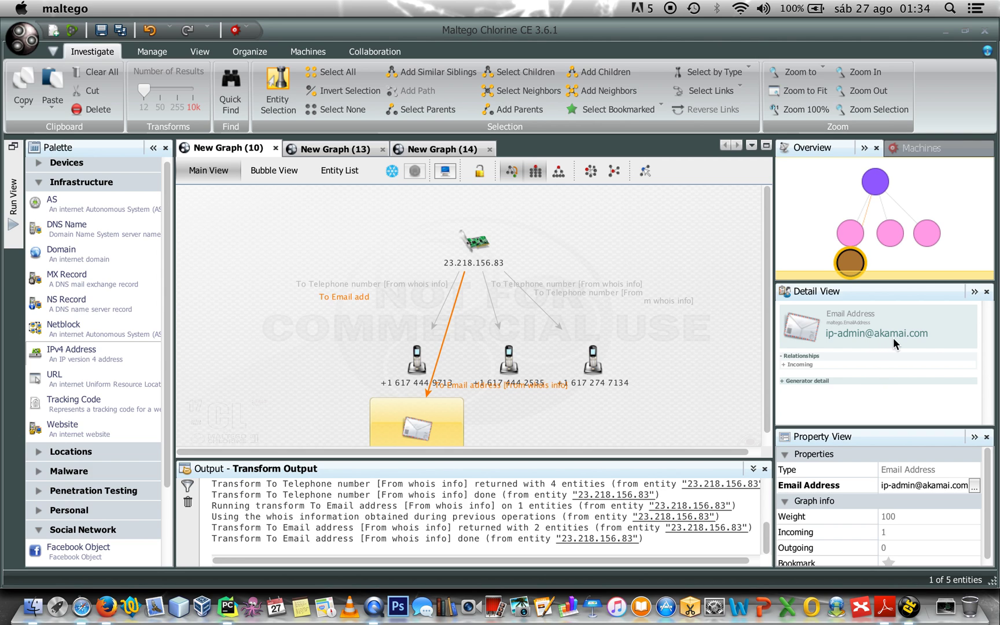
click(492, 238)
click(536, 170)
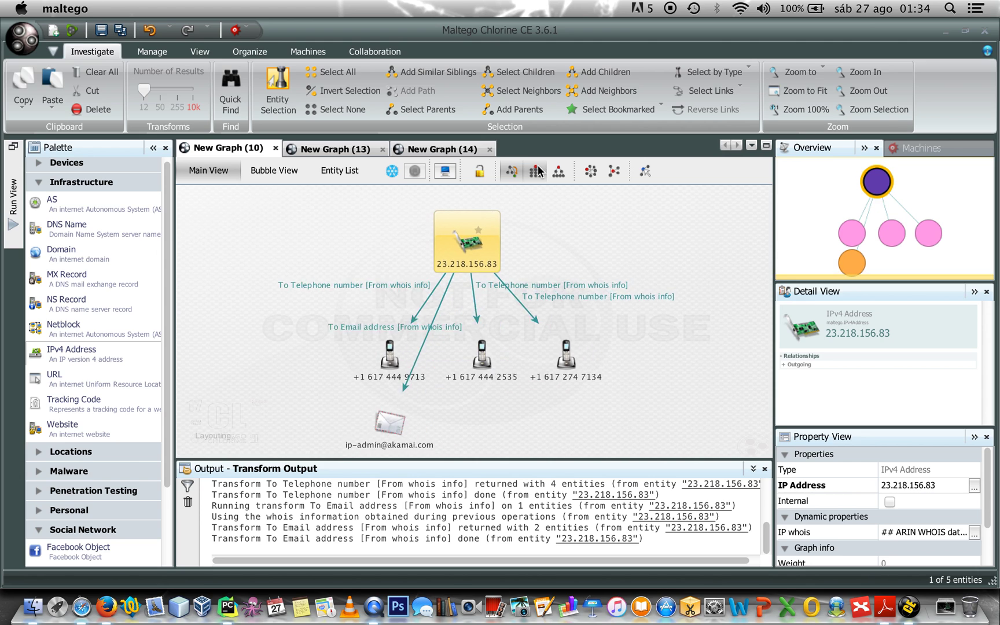
click(561, 172)
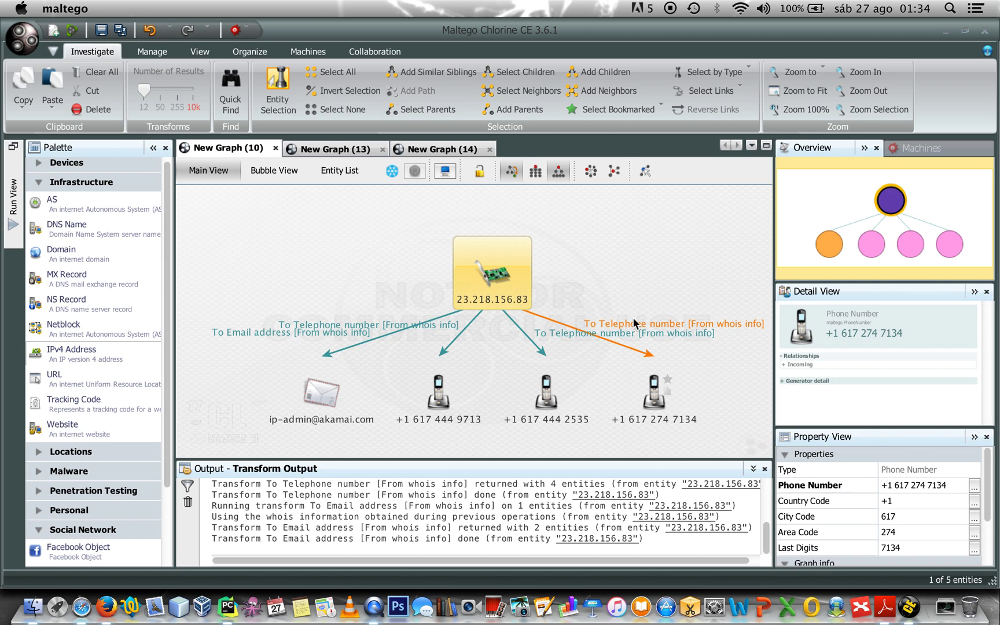
Run To Entities from whois [Alchemy] on 23.218.156.83 and apply the block layout
right_click(482, 272)
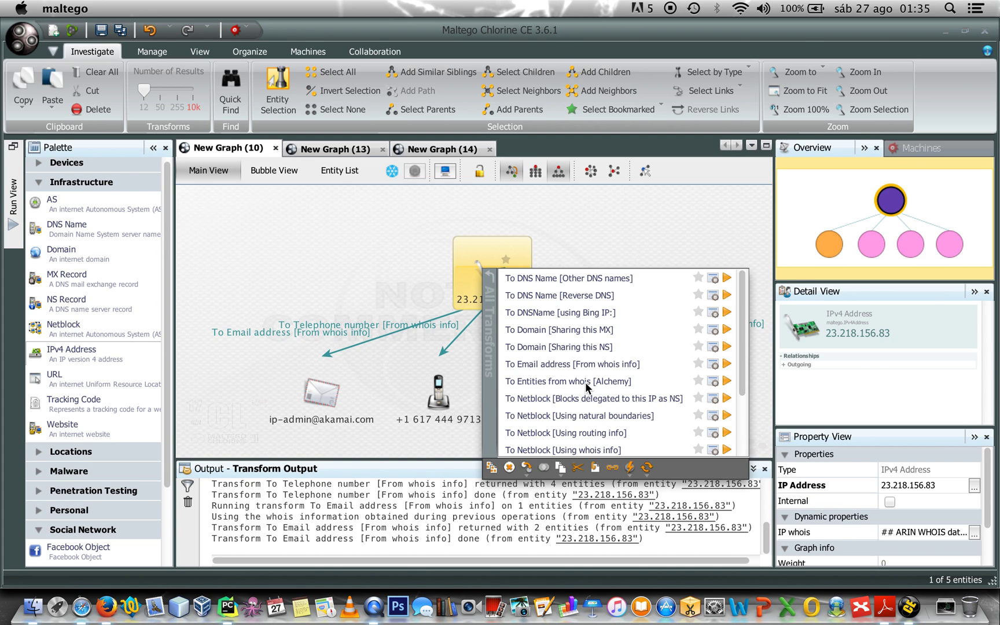
click(585, 381)
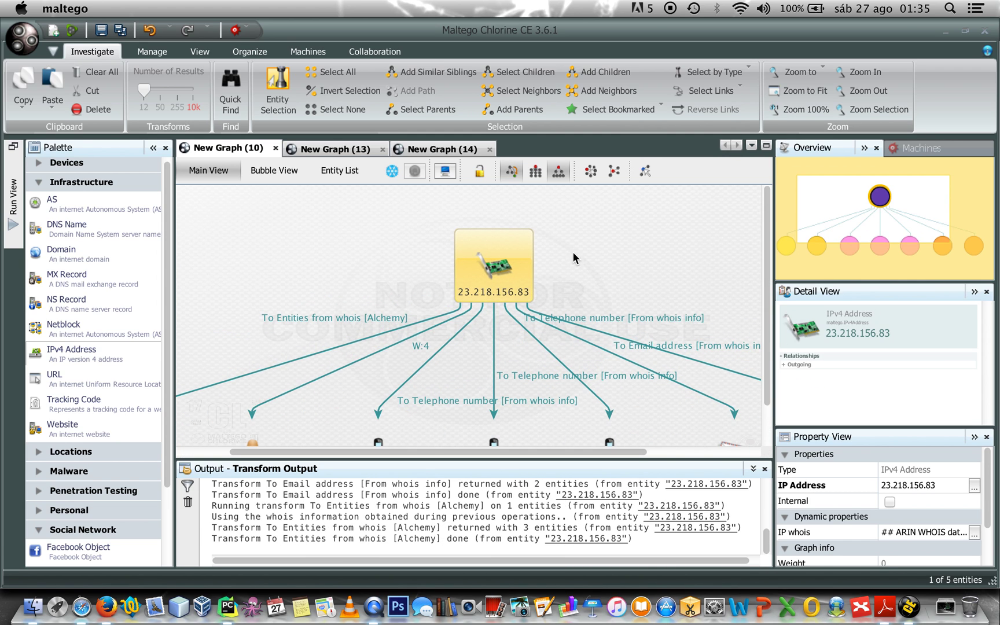
click(535, 171)
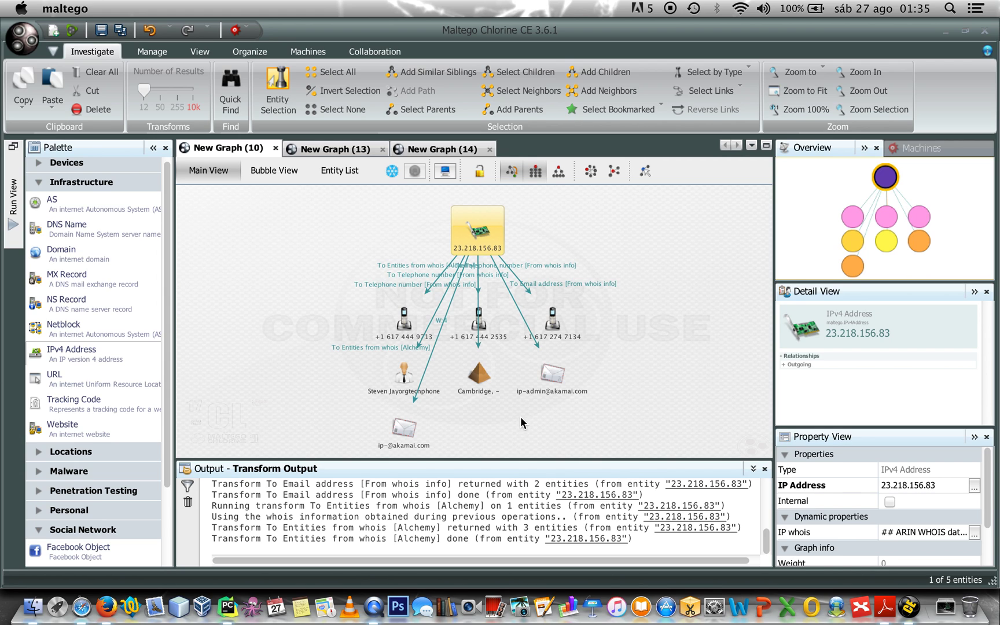
Inspect the new Cambridge location and second email entities, then reselect 23.218.156.83
click(478, 389)
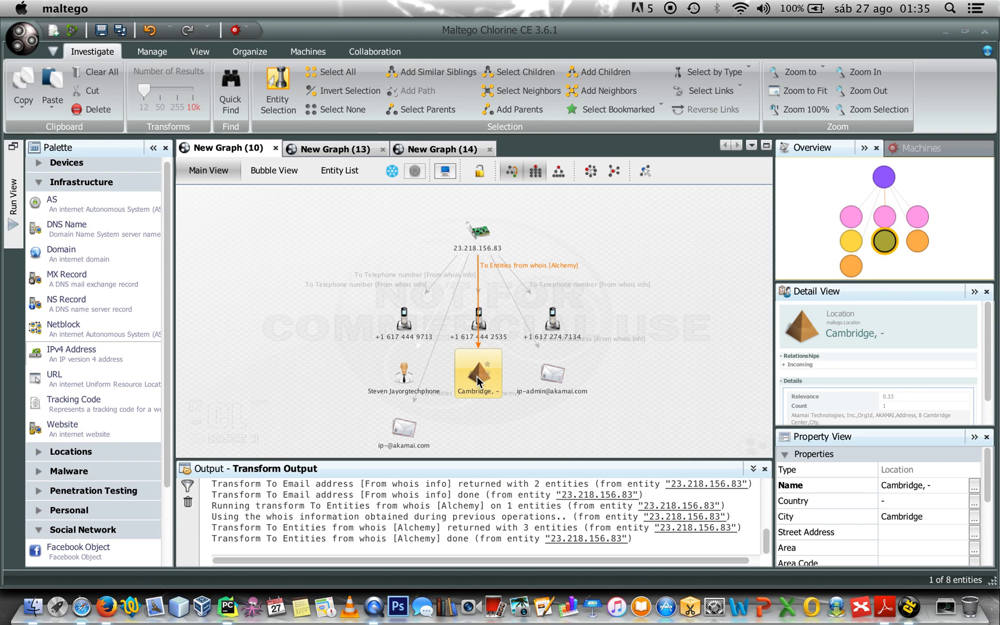
click(417, 435)
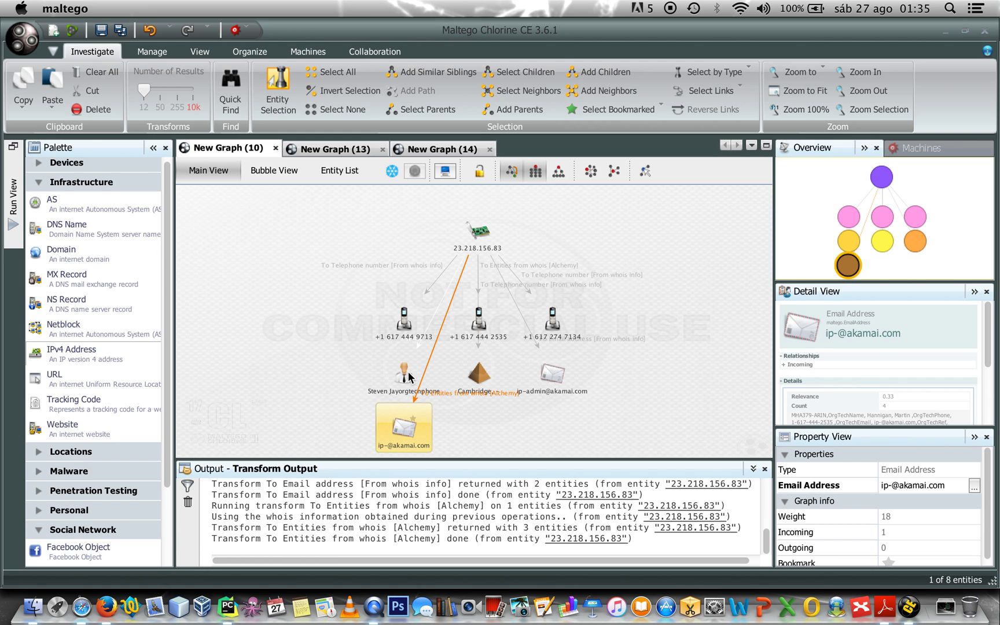
mouse_move(405, 373)
click(691, 337)
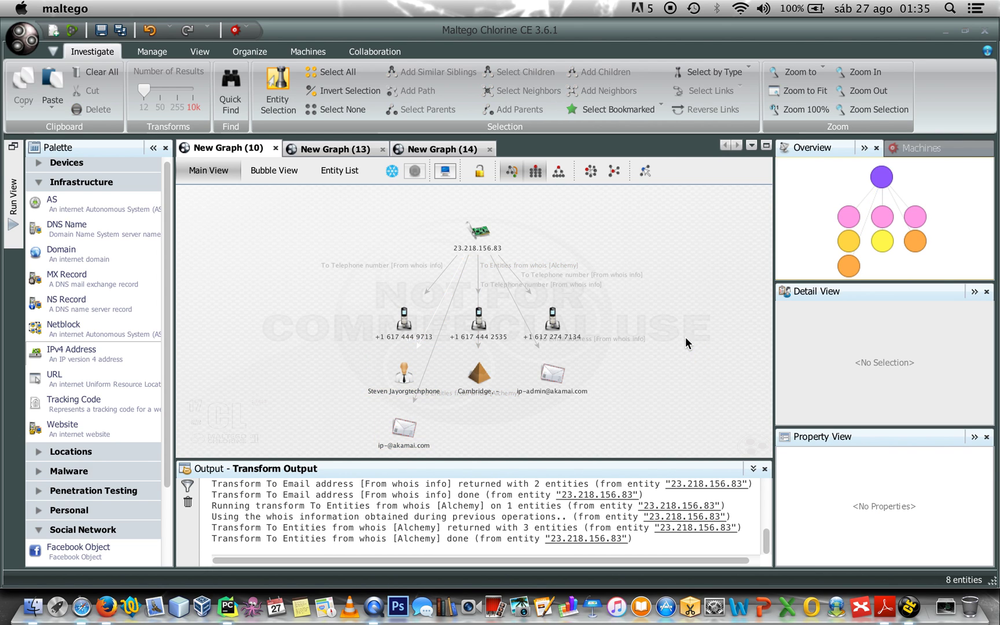
click(482, 234)
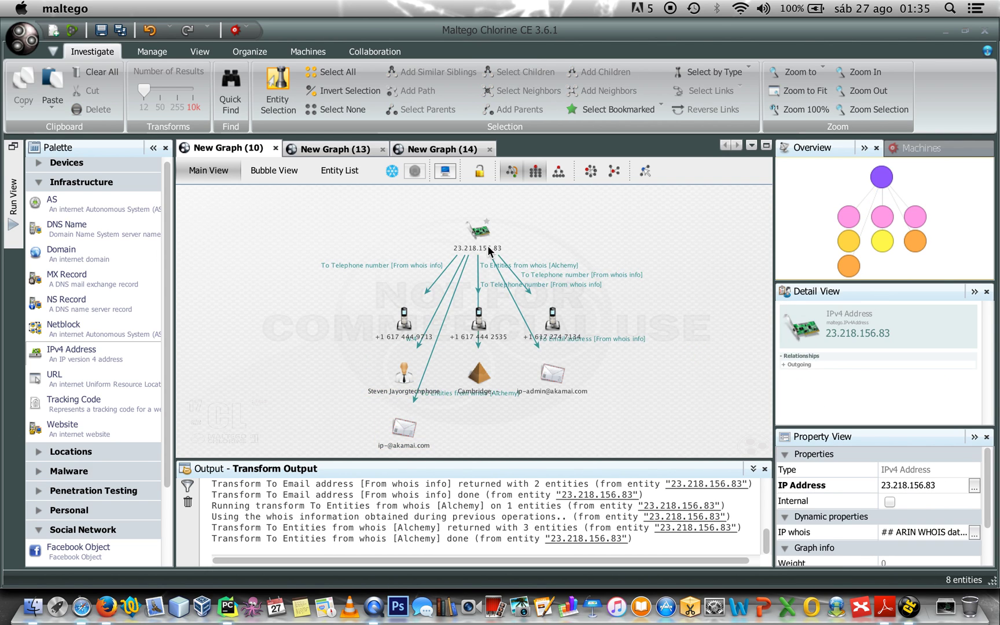
click(483, 233)
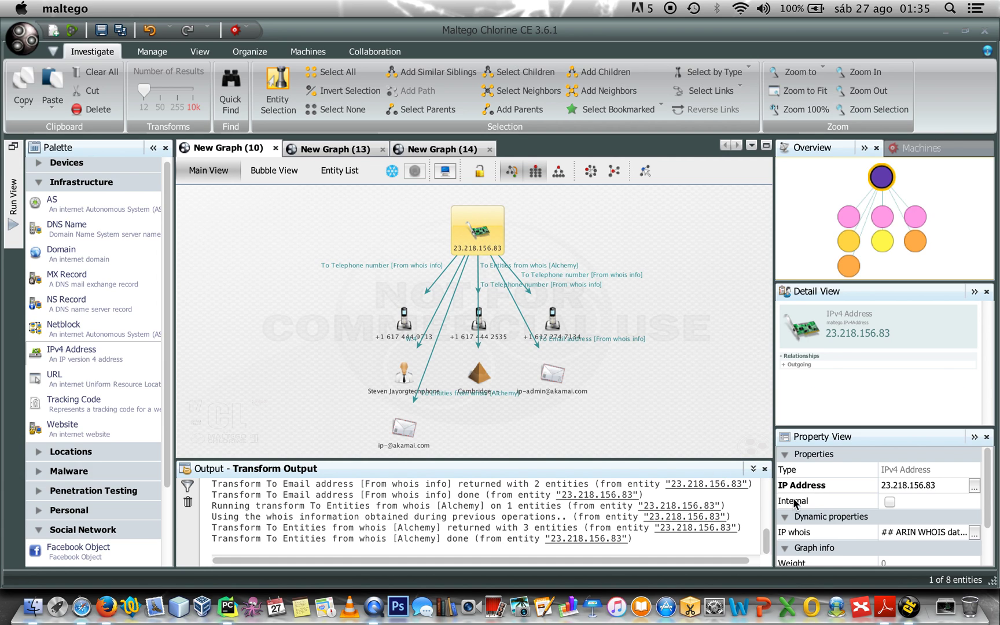
click(973, 535)
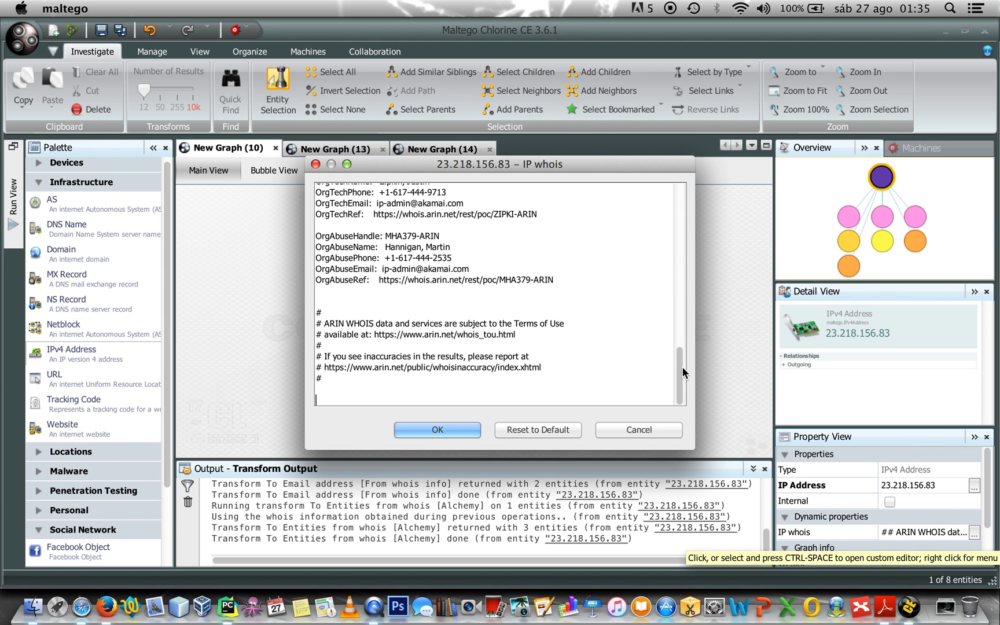
drag(682, 367, 694, 188)
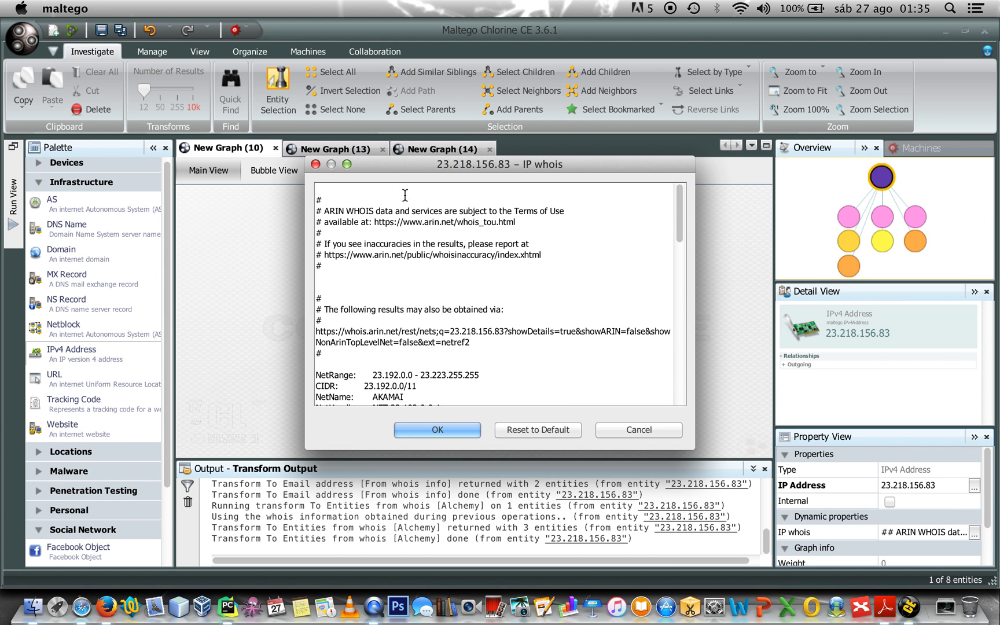
drag(678, 231, 678, 338)
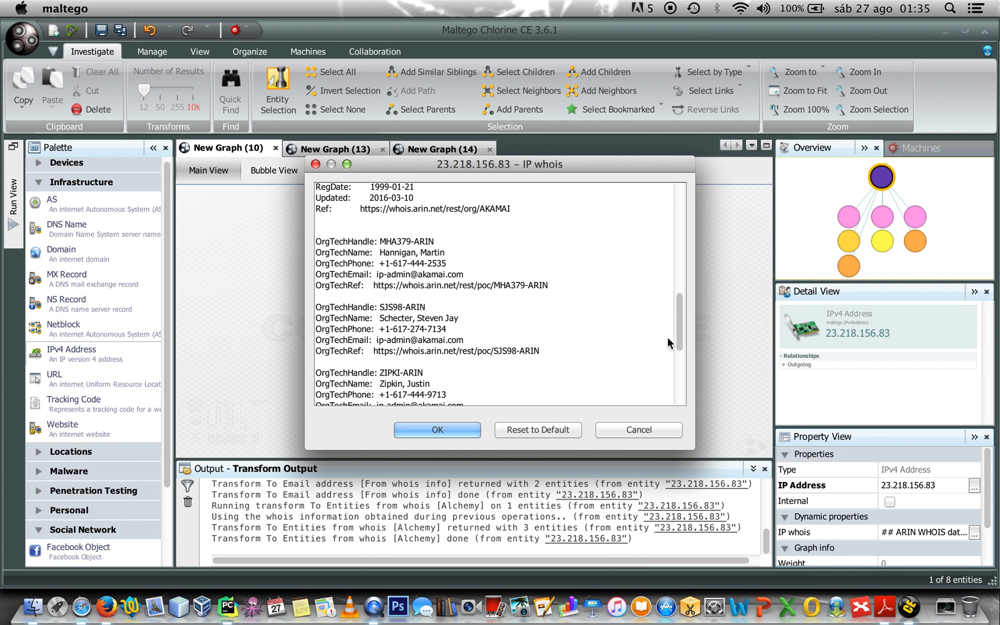
click(451, 431)
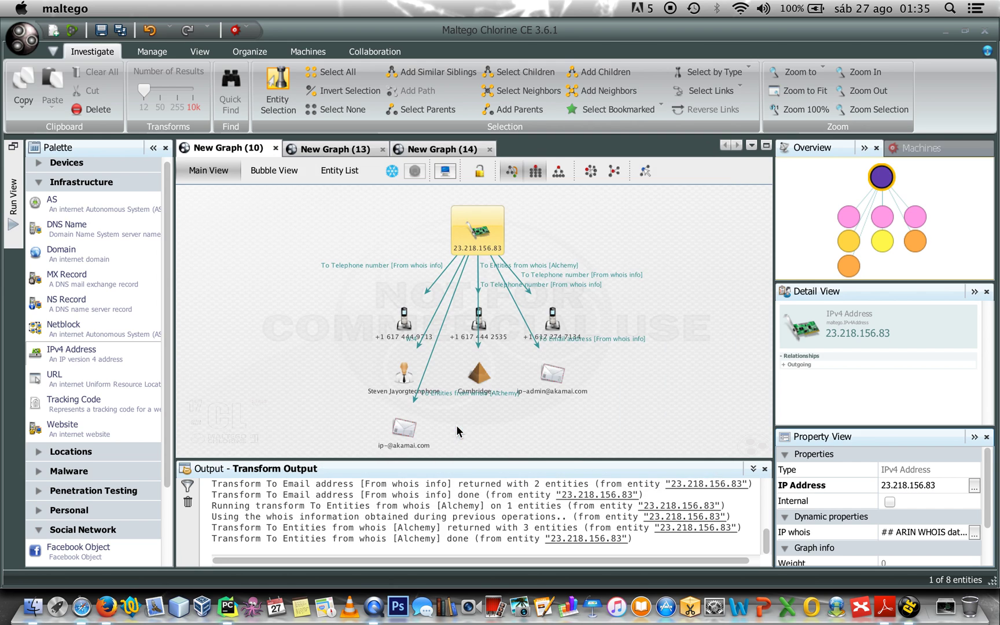
click(280, 312)
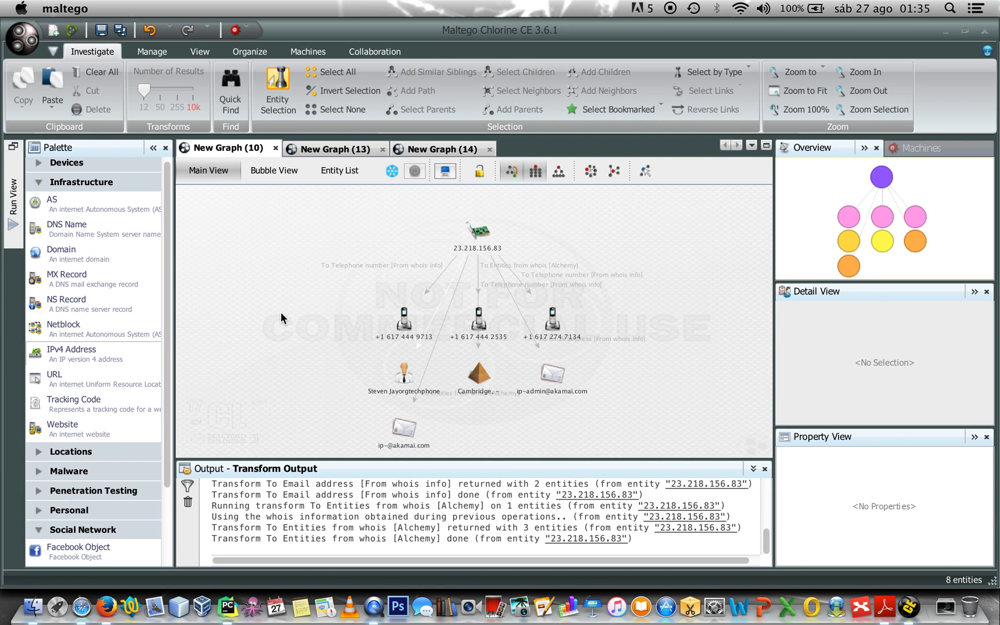
click(335, 148)
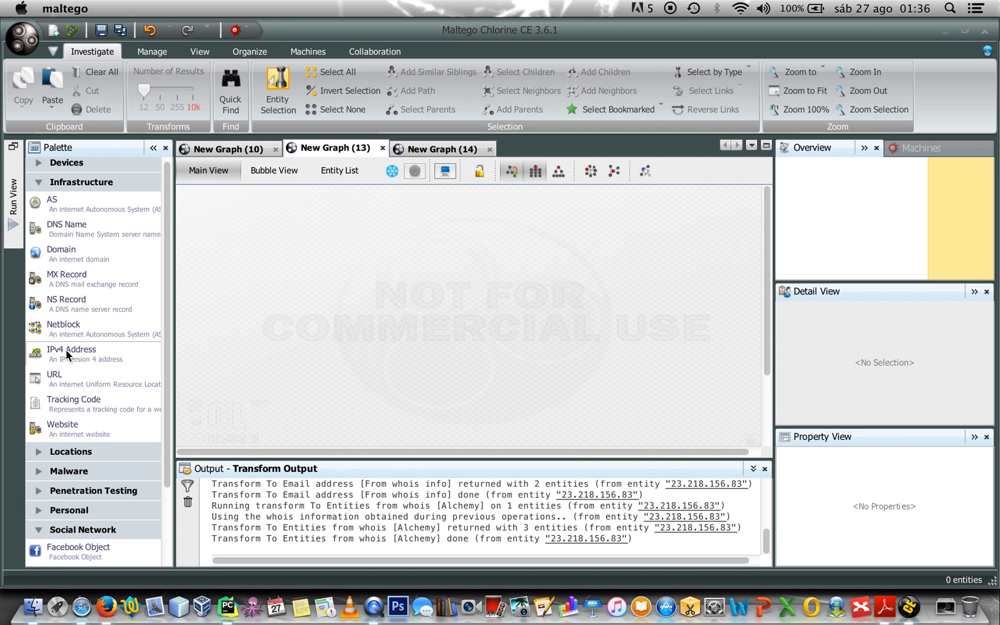
Add an IPv4 Address entity to the empty graph with IP 91.121.64.51
drag(68, 355, 344, 252)
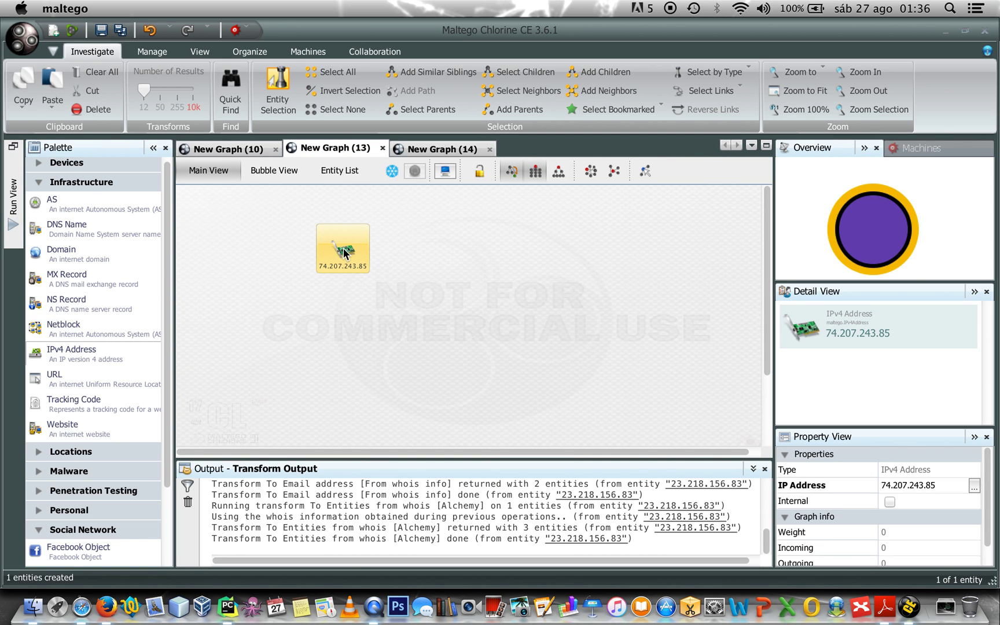
click(974, 486)
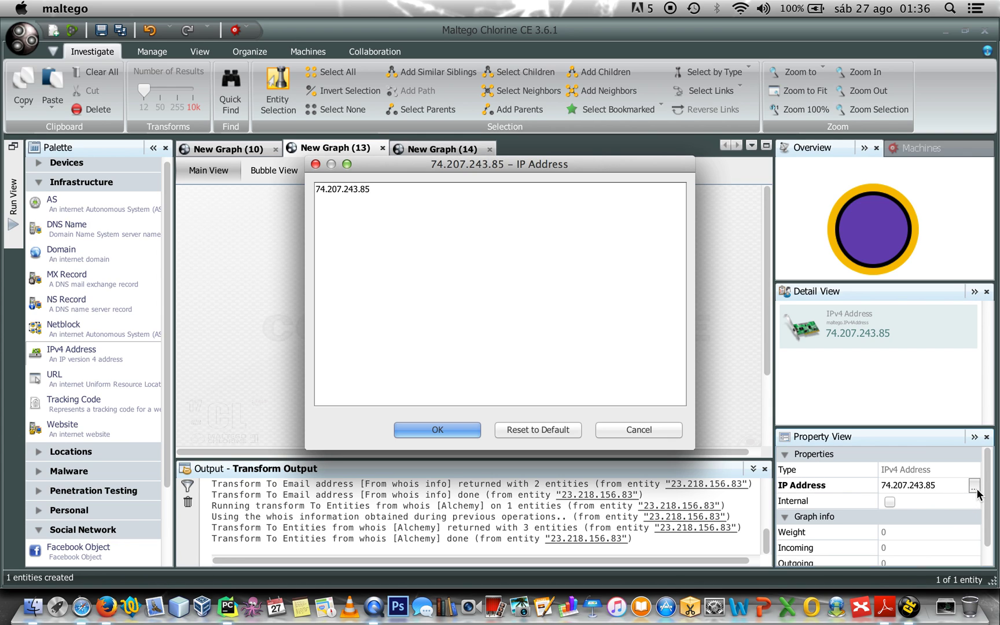
drag(386, 190, 263, 188)
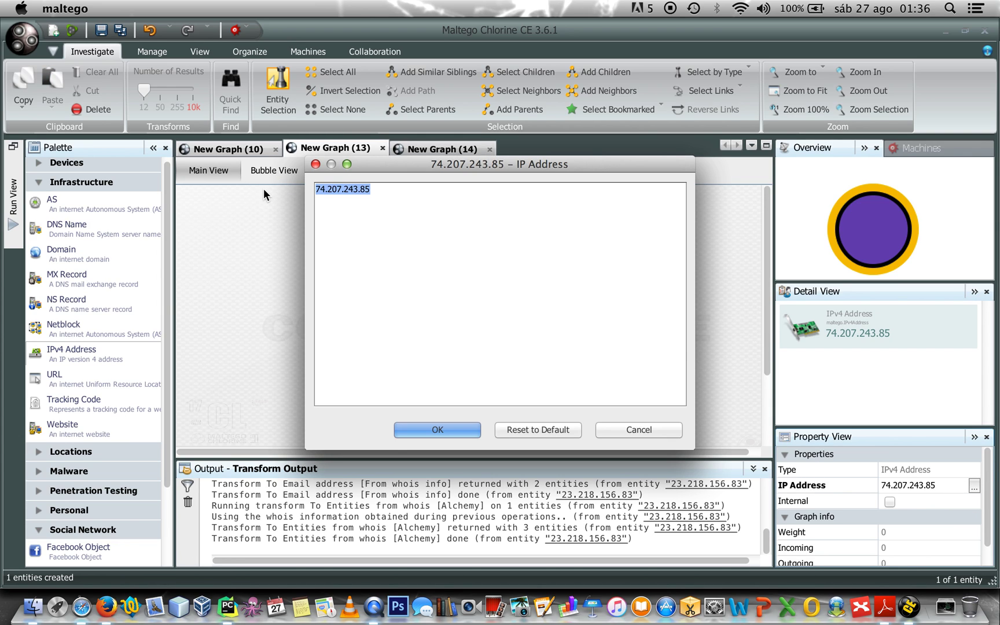
key(BackSpace)
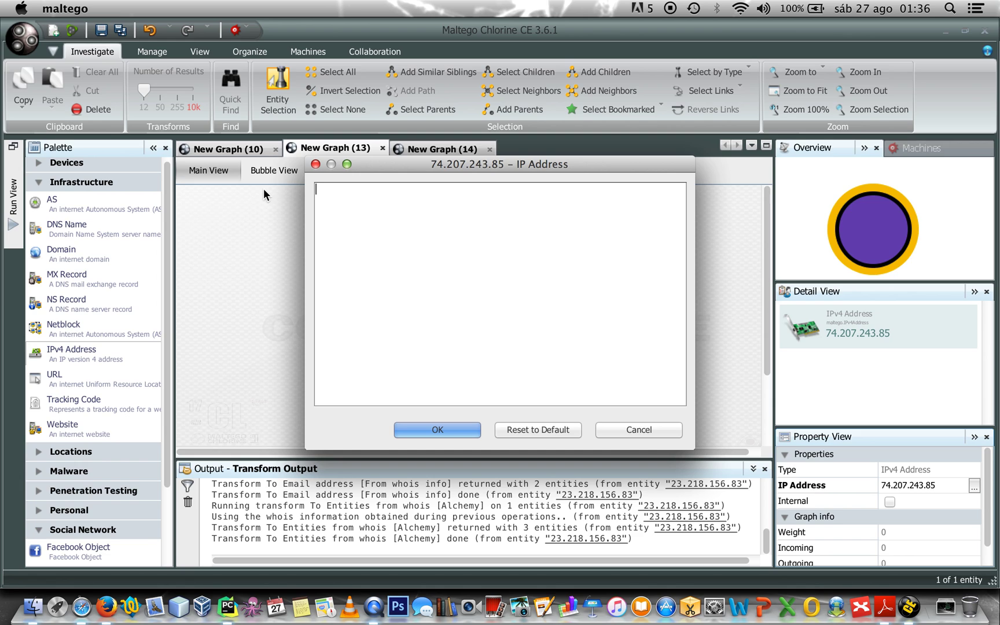
text(91.121.64.51)
click(452, 432)
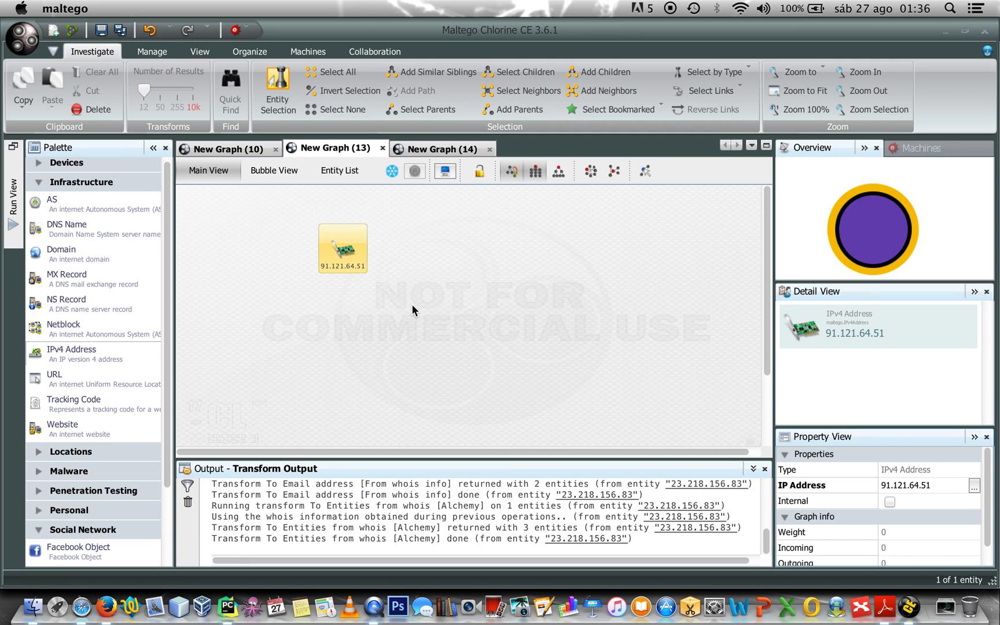
right_click(345, 258)
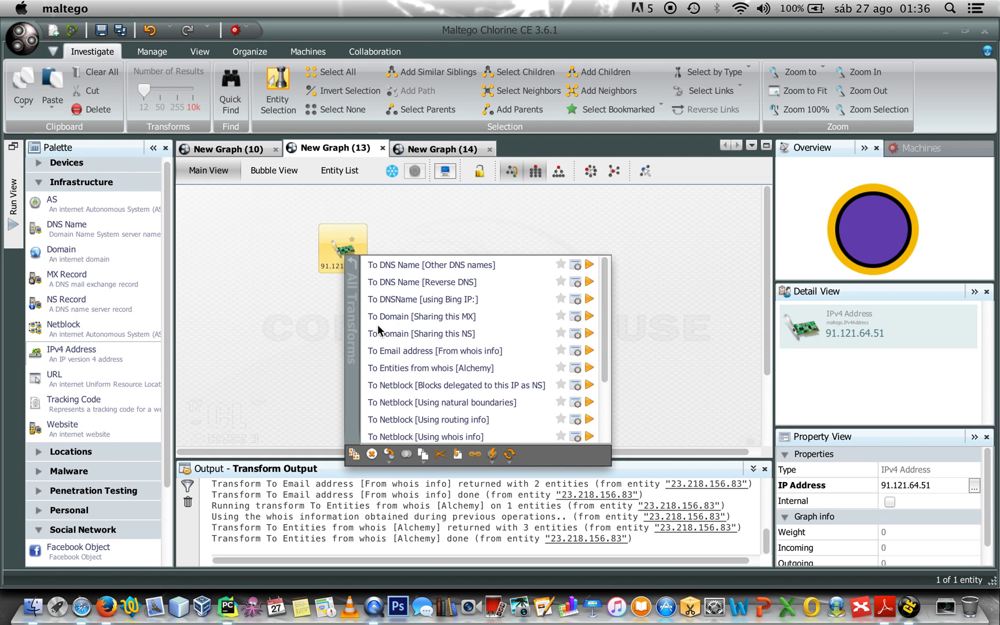
Run To Domain [Sharing this MX] on 91.121.64.51, lay out the 12 domains hierarchically, and select them
click(463, 321)
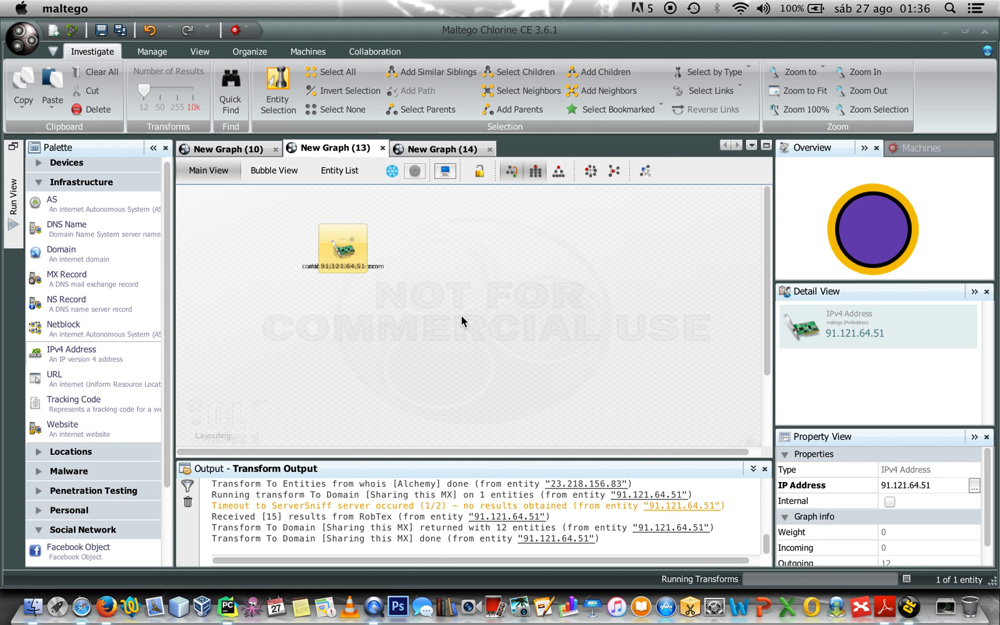
click(567, 286)
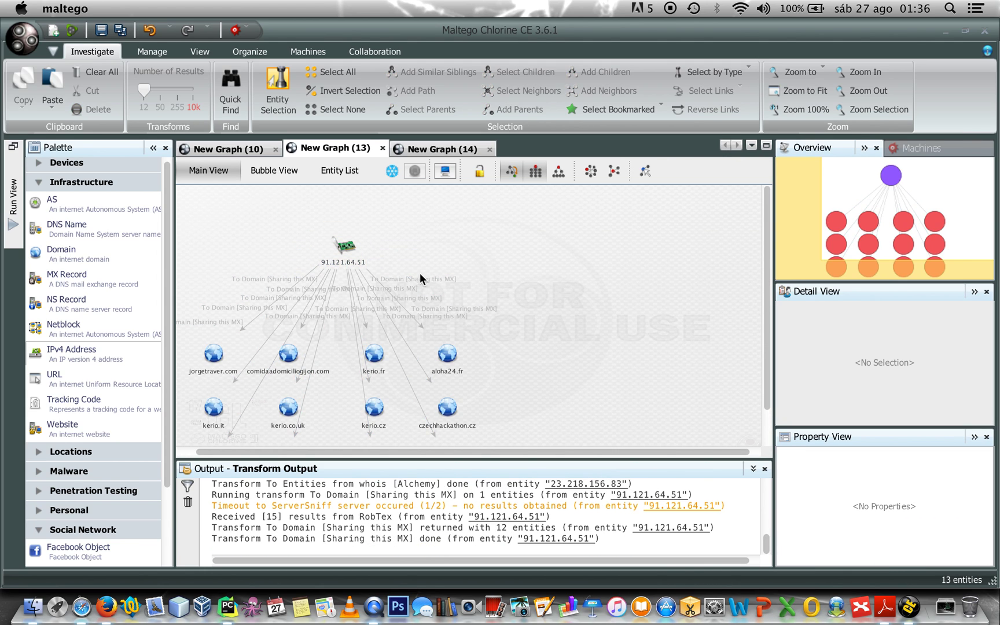
click(353, 246)
click(535, 172)
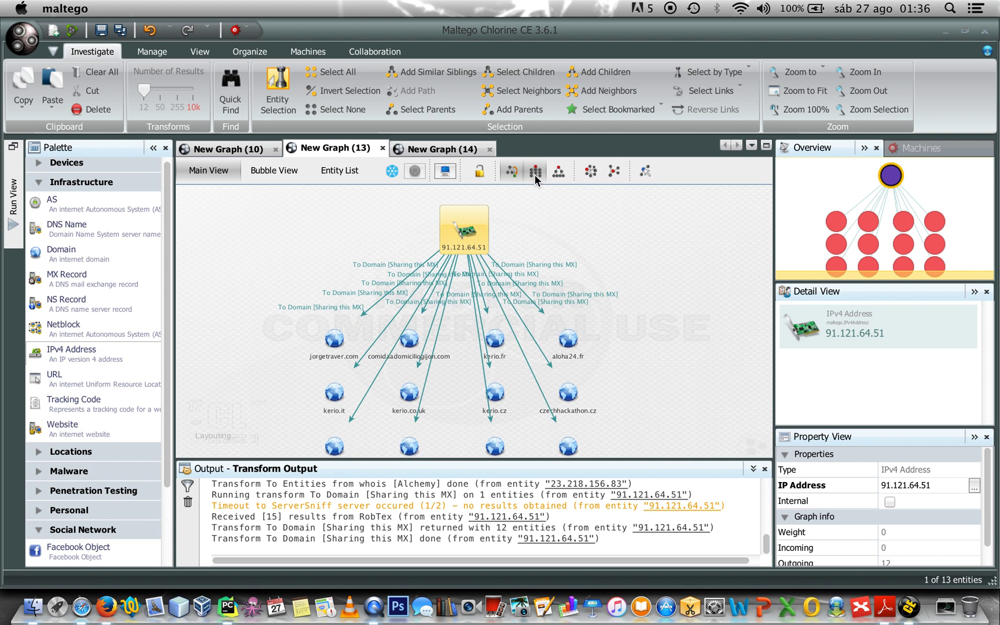
click(368, 321)
click(480, 327)
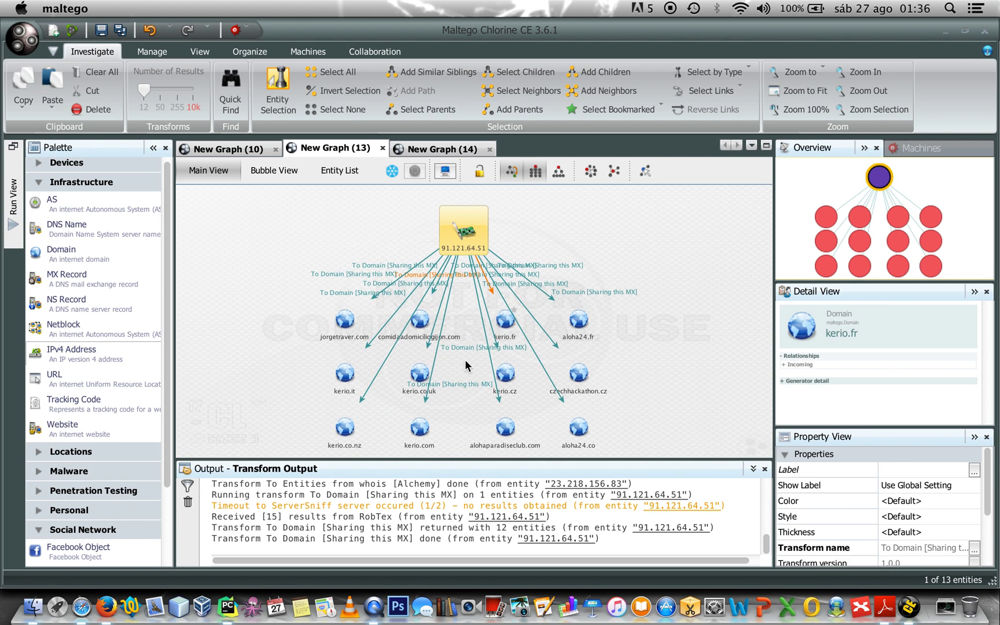
click(468, 238)
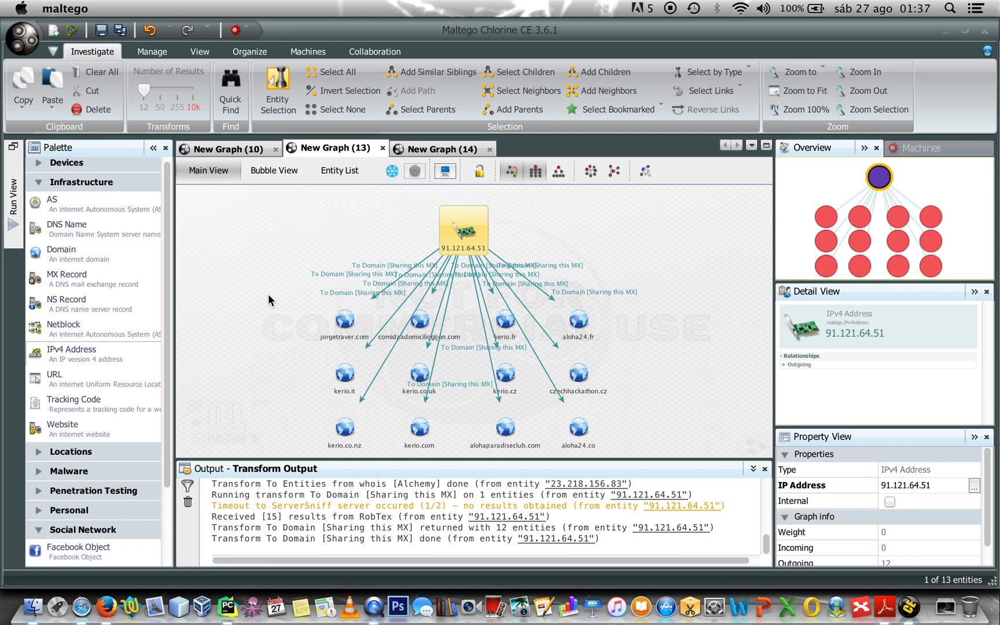
drag(268, 295, 643, 467)
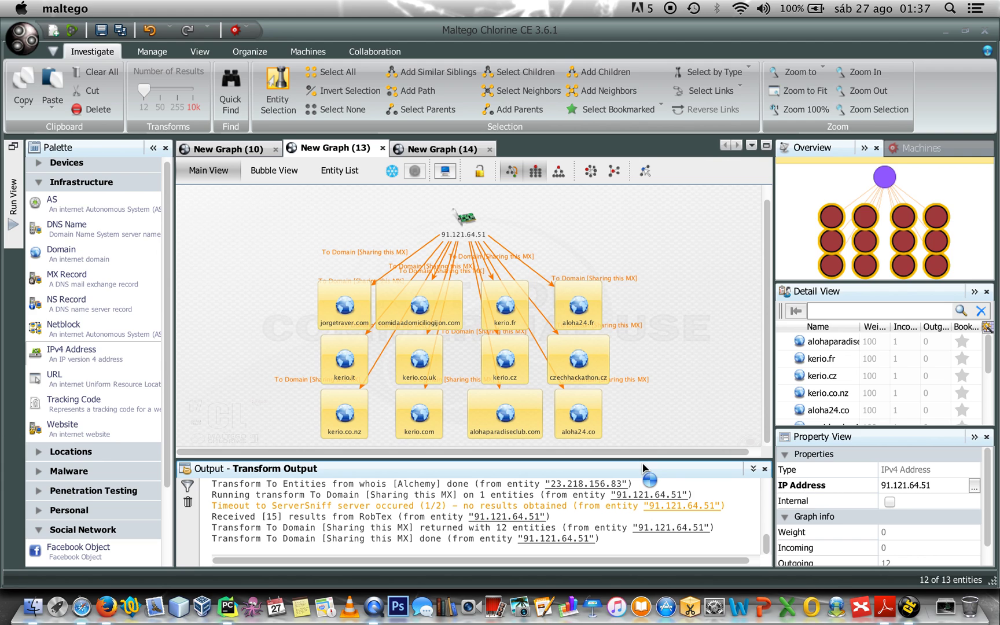
click(699, 319)
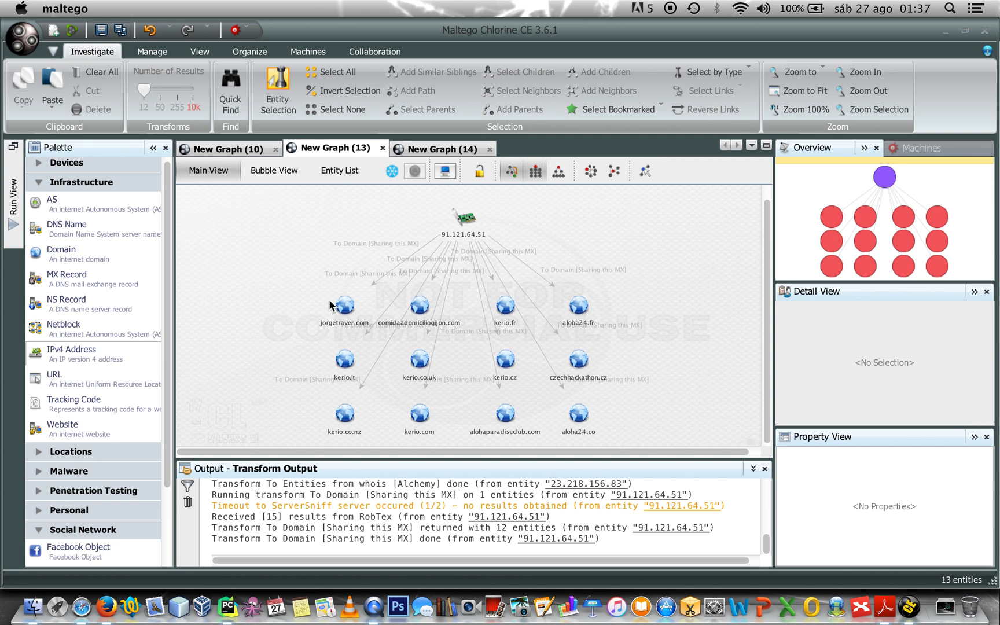
click(345, 306)
click(345, 306)
click(420, 307)
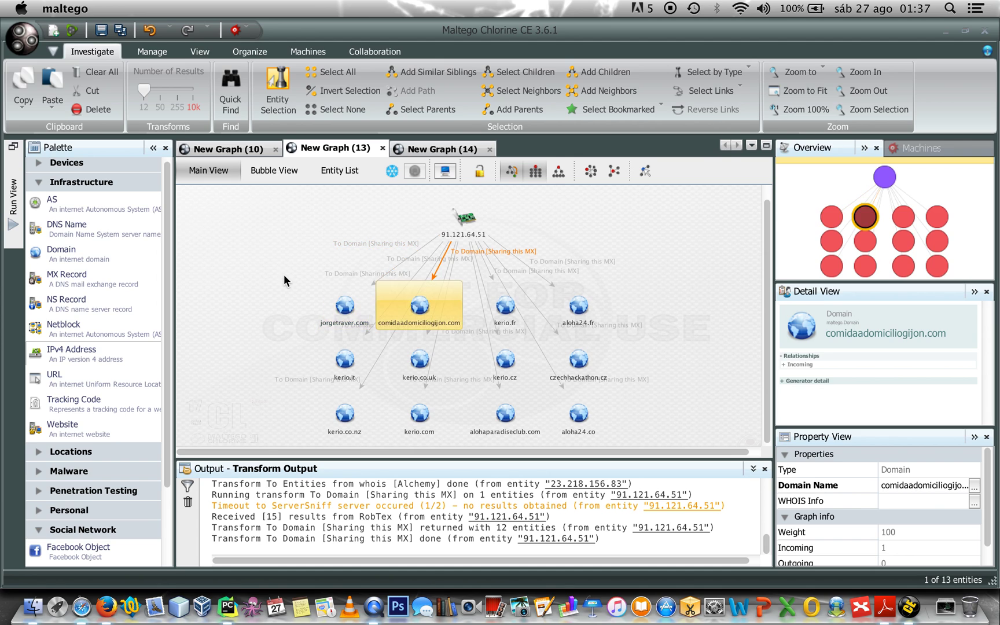
click(283, 274)
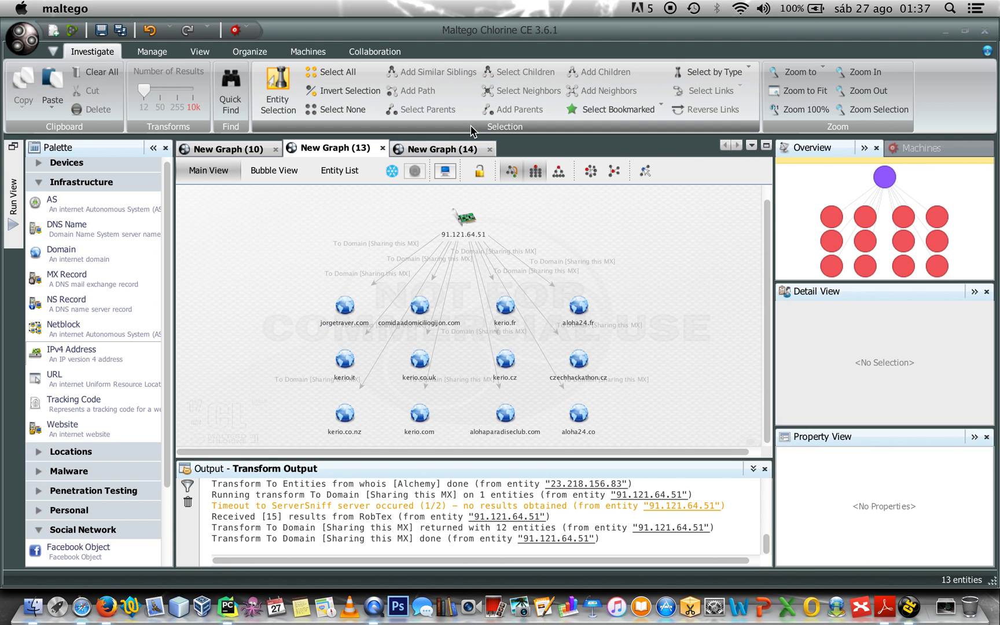
In New Graph (14), add an IPv4 Address entity with IP 195.39.55.4
click(452, 149)
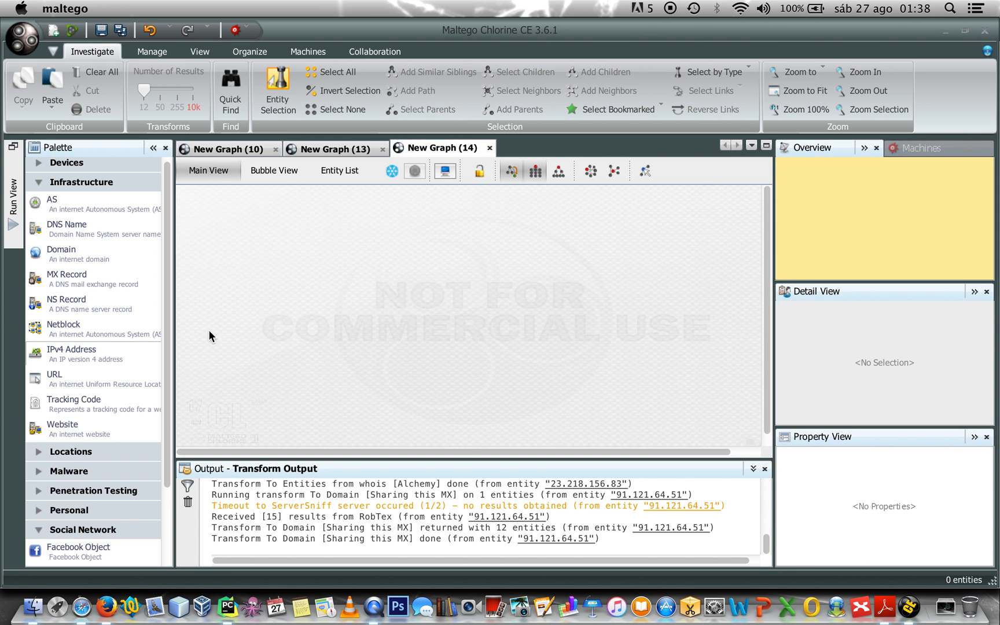
drag(70, 351, 438, 235)
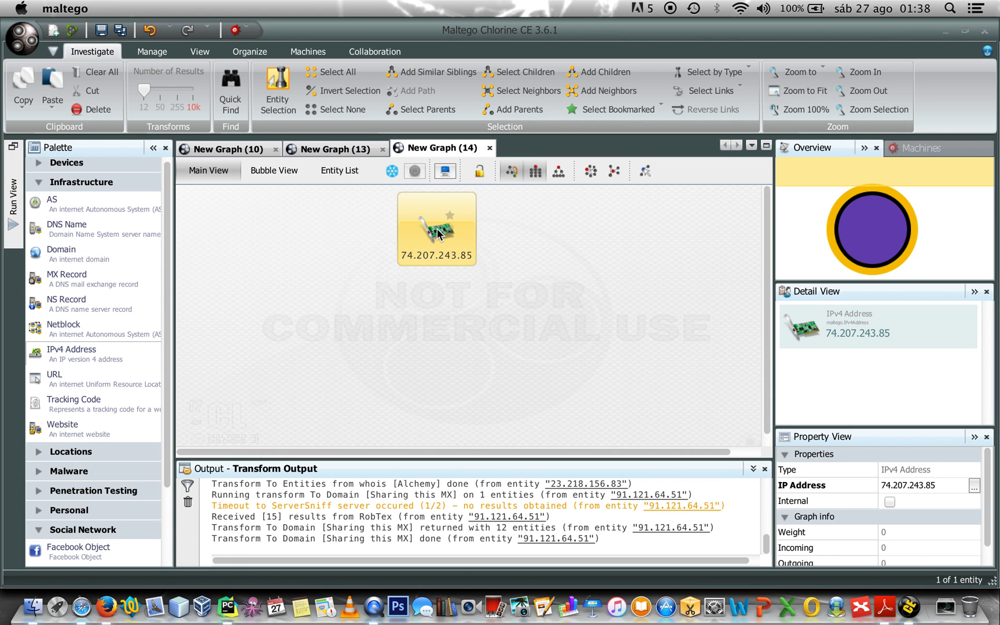
click(974, 486)
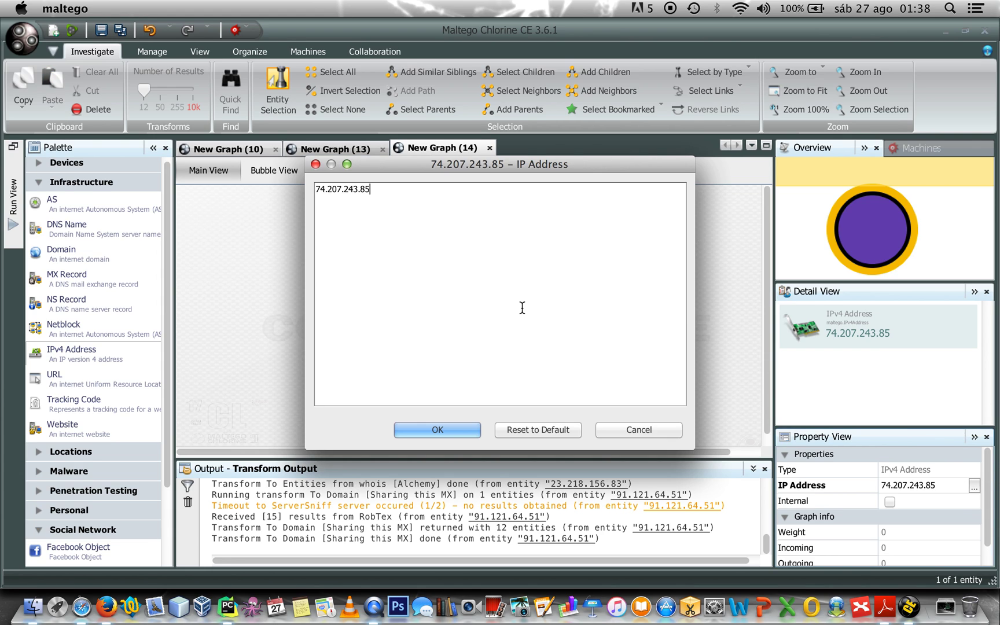
drag(372, 189, 278, 189)
key(BackSpace)
text(195.39.55.4)
click(439, 429)
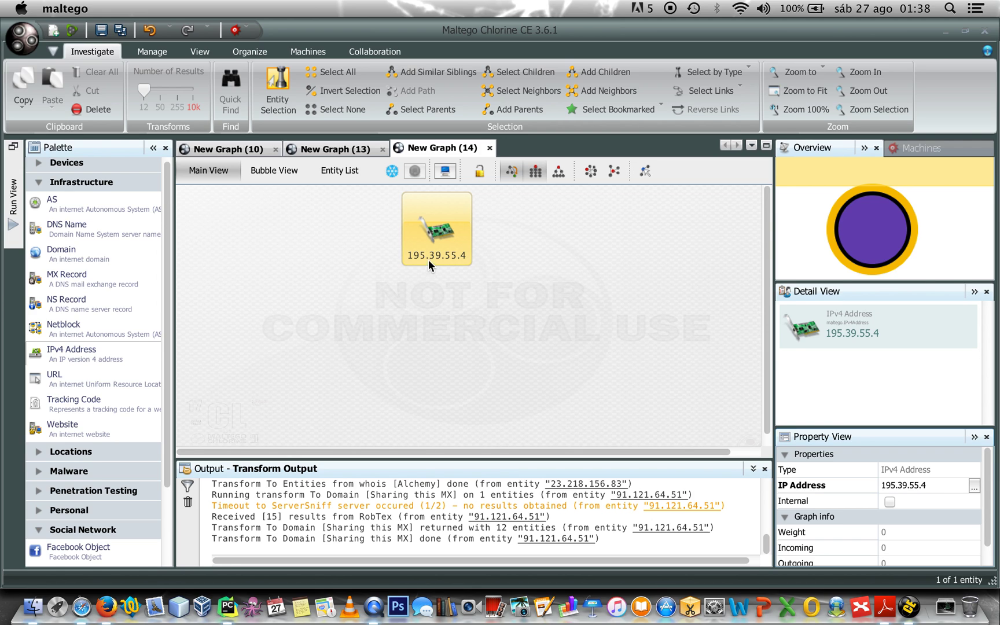
Run To Domain [Sharing this NS] on 195.39.55.4 from All Transforms
click(431, 237)
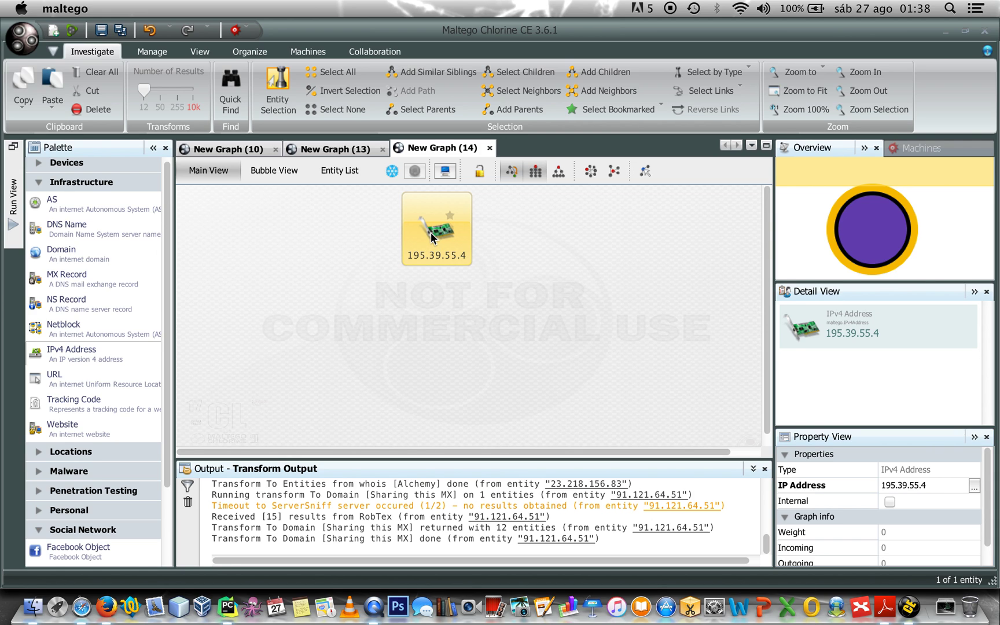
right_click(431, 236)
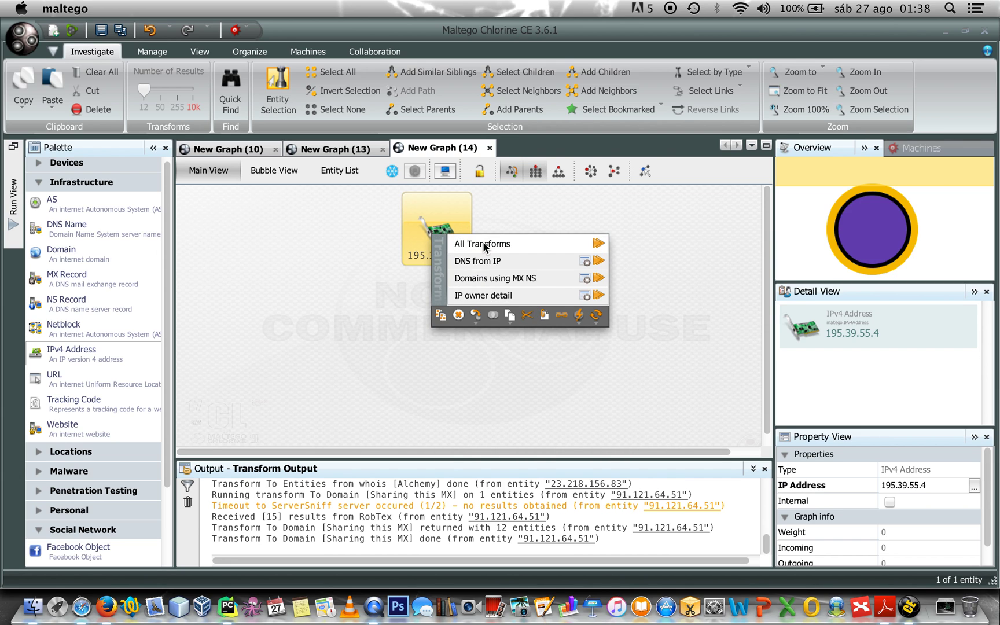
click(483, 242)
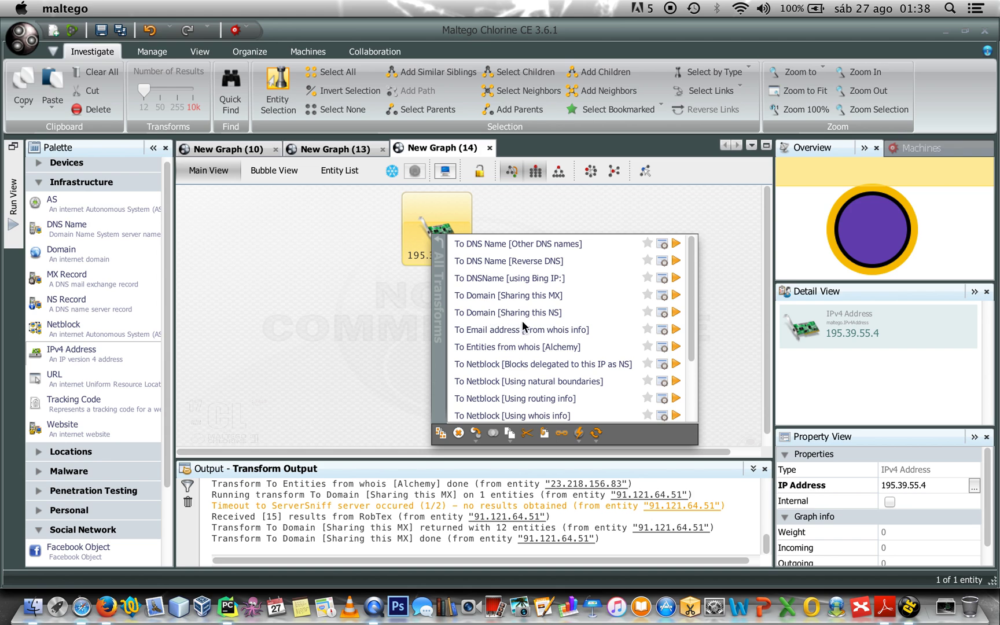
click(555, 312)
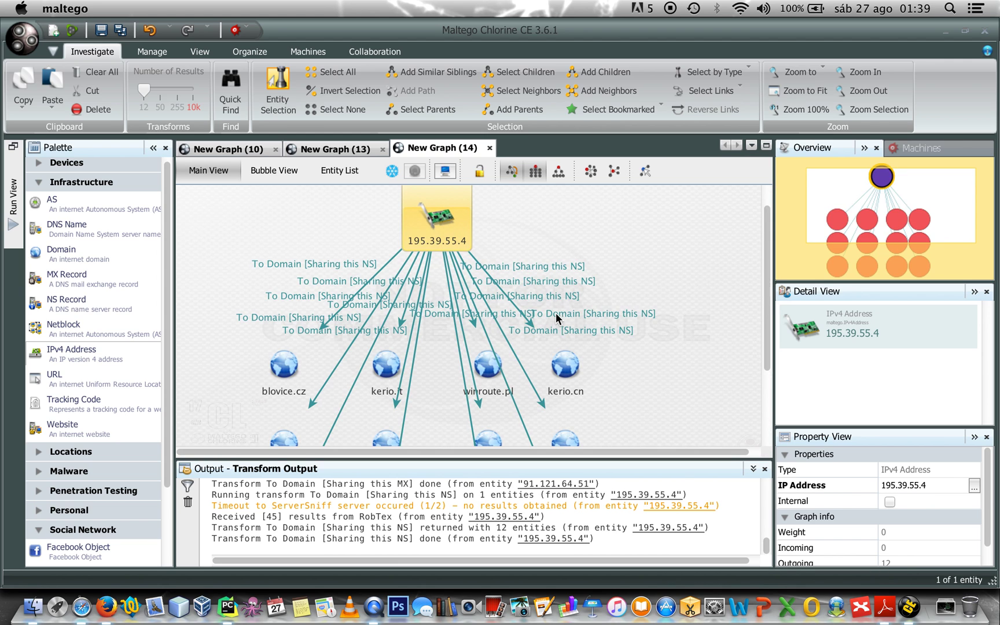
Arrange the 12 NS-sharing domains in block rows under 195.39.55.4 and inspect their links
click(658, 249)
click(435, 218)
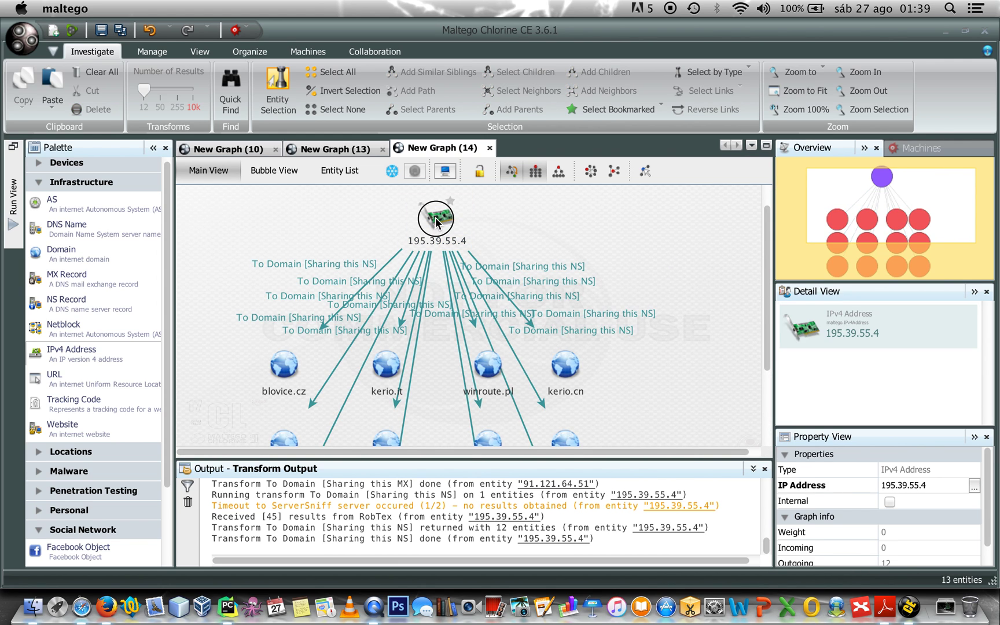
click(538, 174)
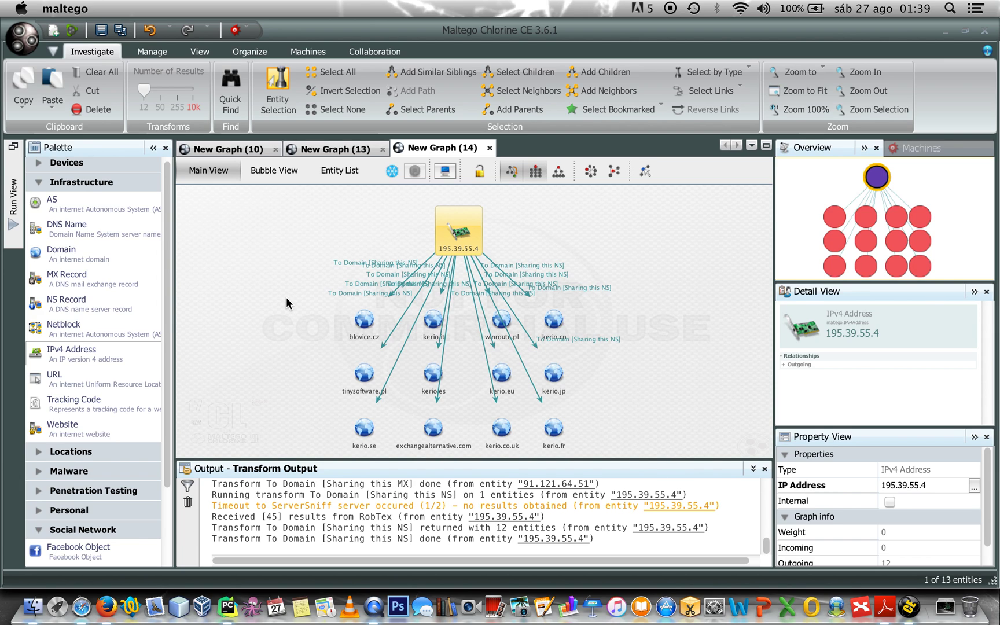
drag(285, 297, 619, 459)
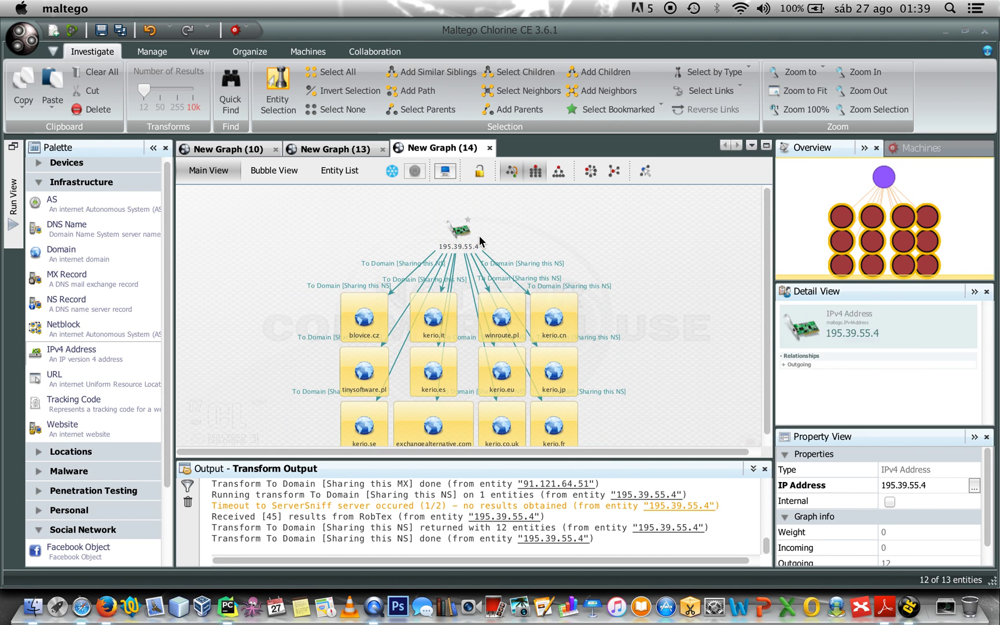
click(539, 233)
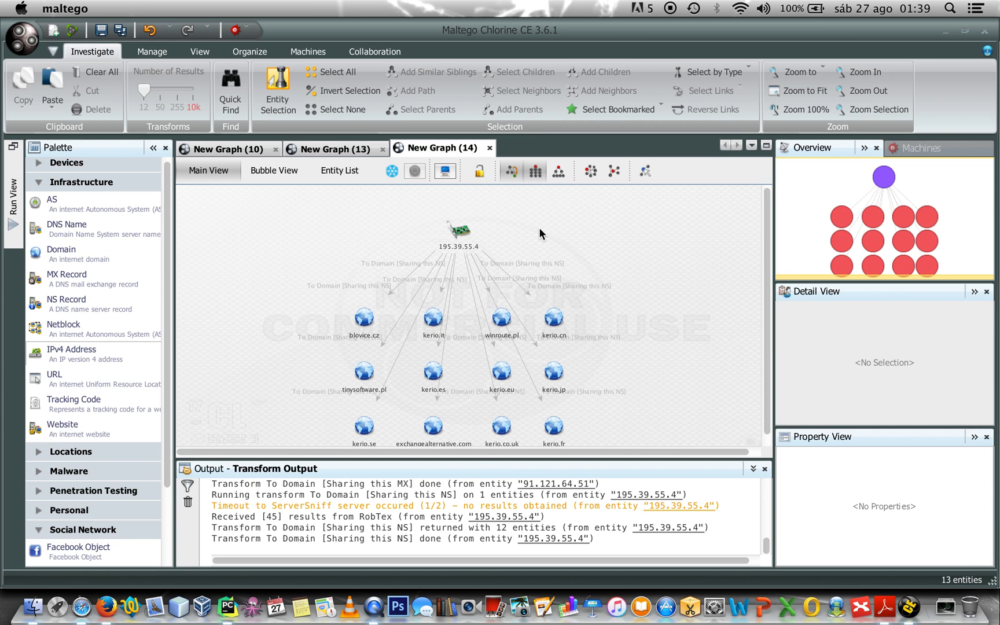
click(566, 297)
click(614, 315)
Start a new graph with IPv4 entity 74.207.243.85 and look up its other DNS names
key(super+t)
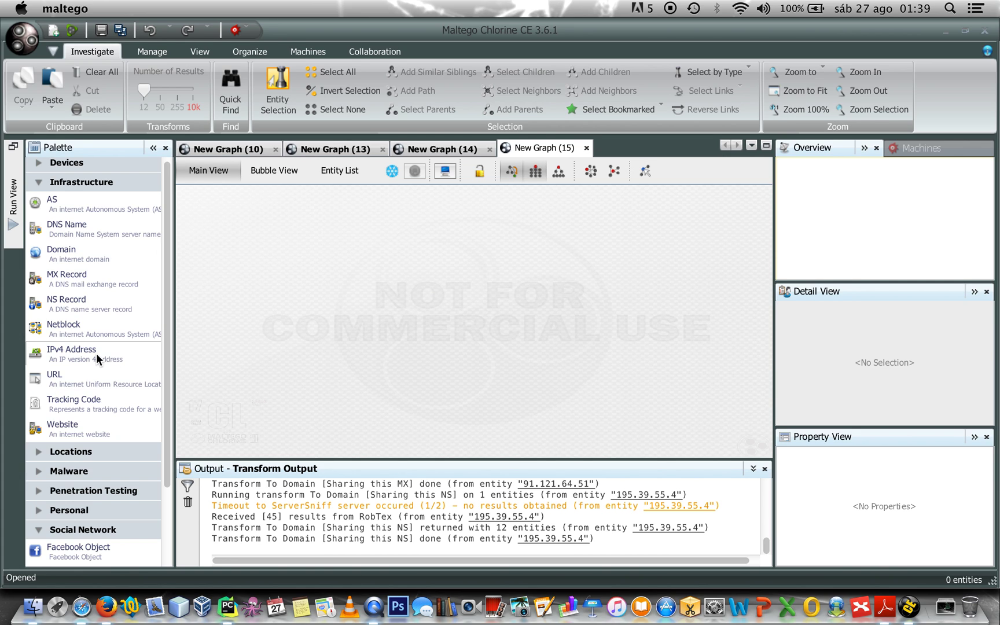
drag(96, 353, 418, 245)
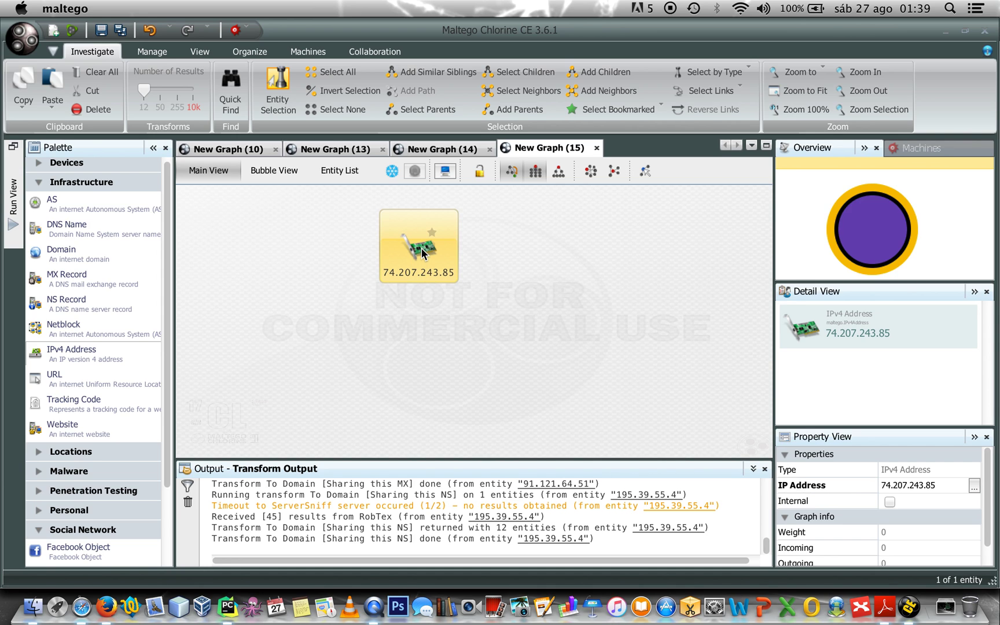
right_click(422, 253)
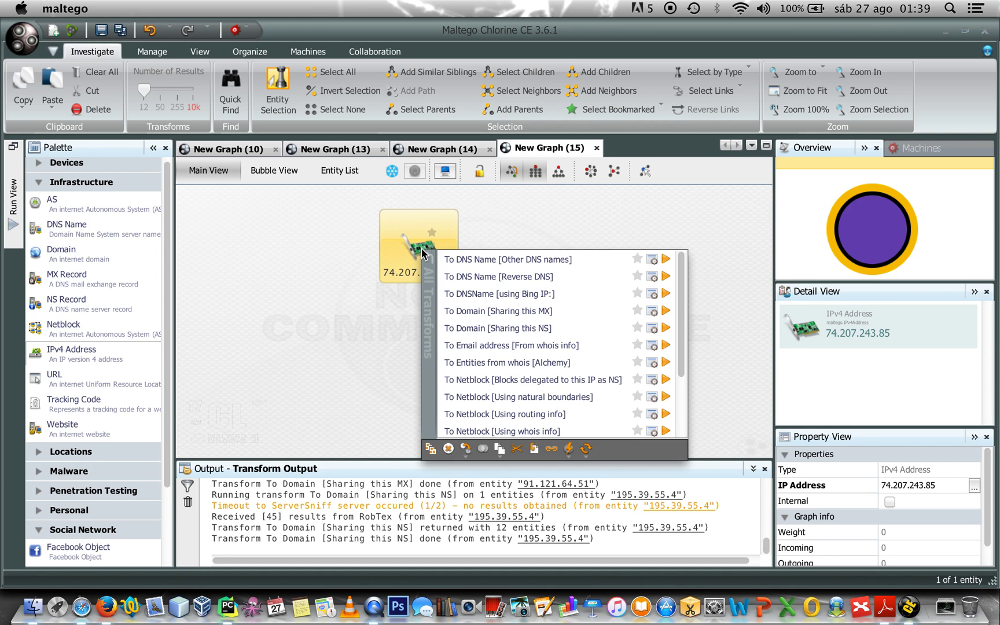
click(483, 261)
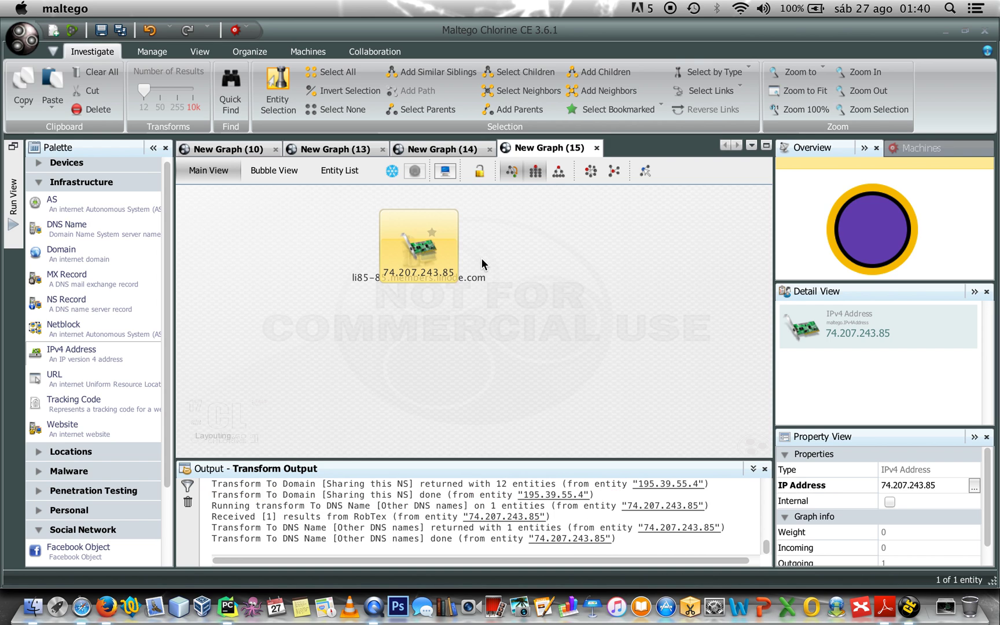
Delete the resulting li85-85.members.linode.com entity from the graph
click(421, 390)
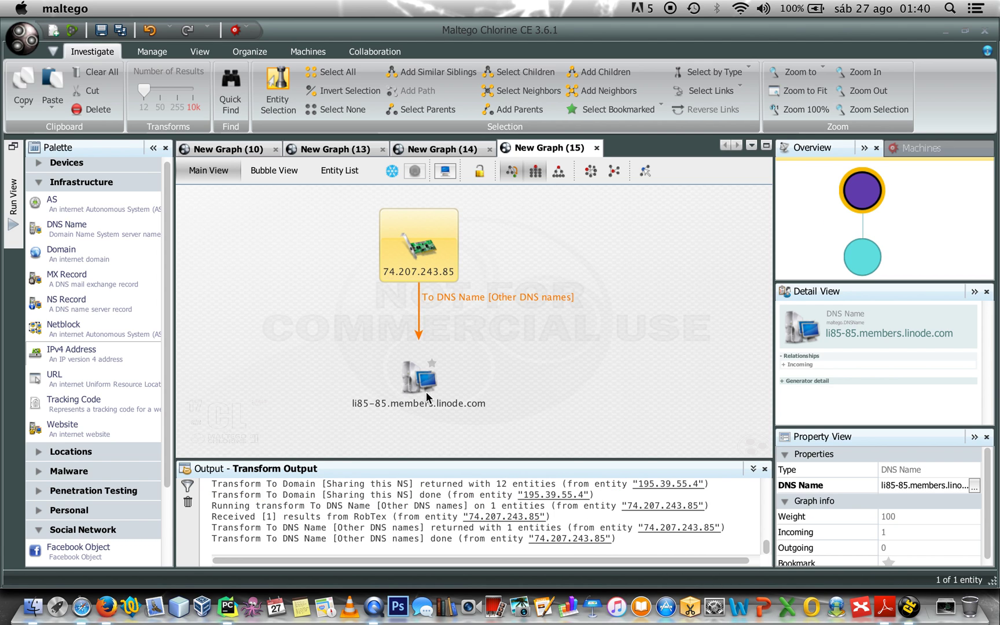
click(329, 305)
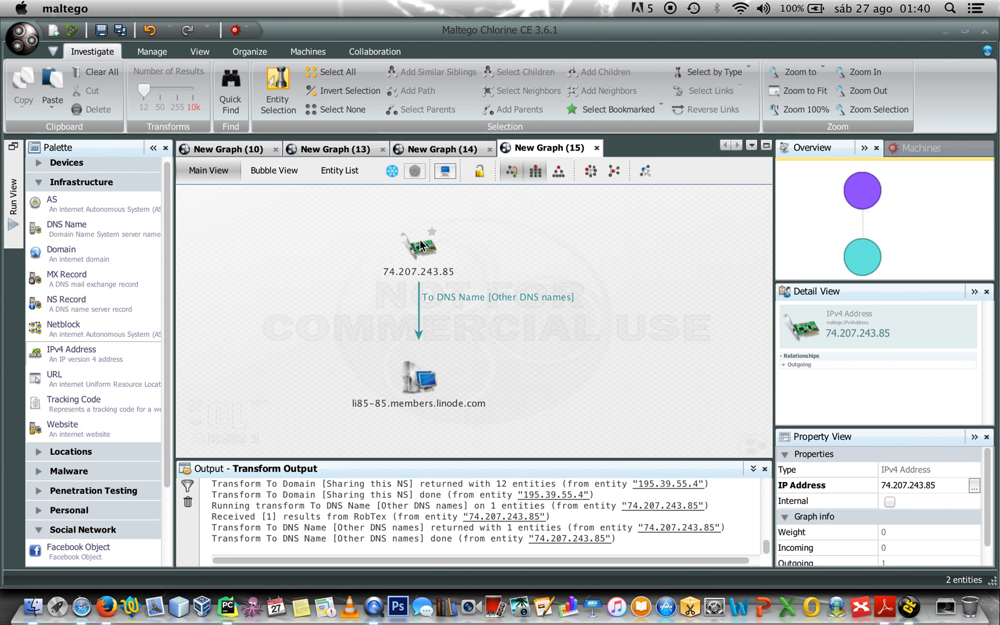
click(411, 386)
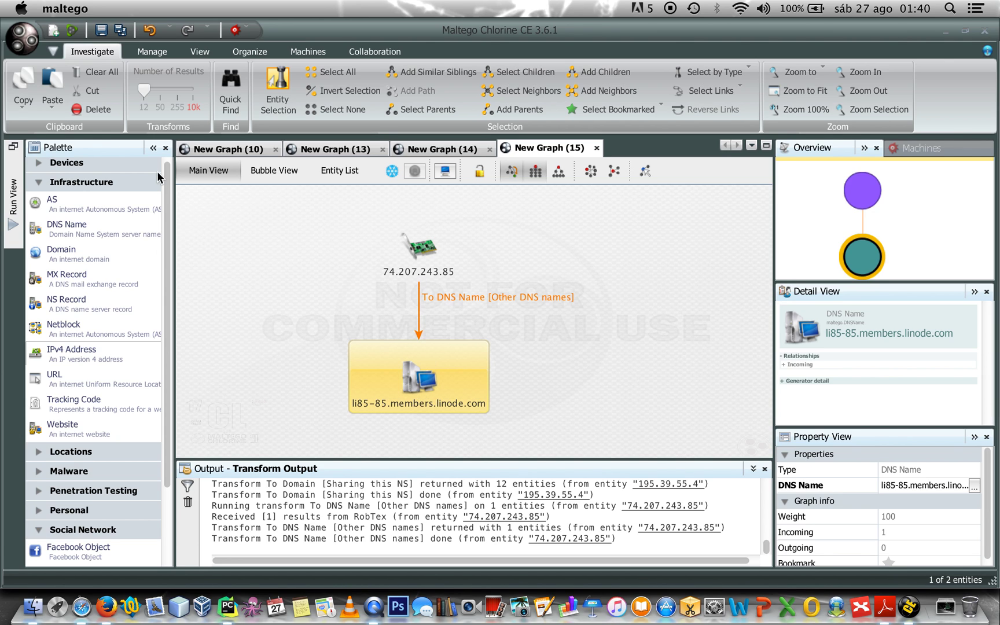
click(92, 110)
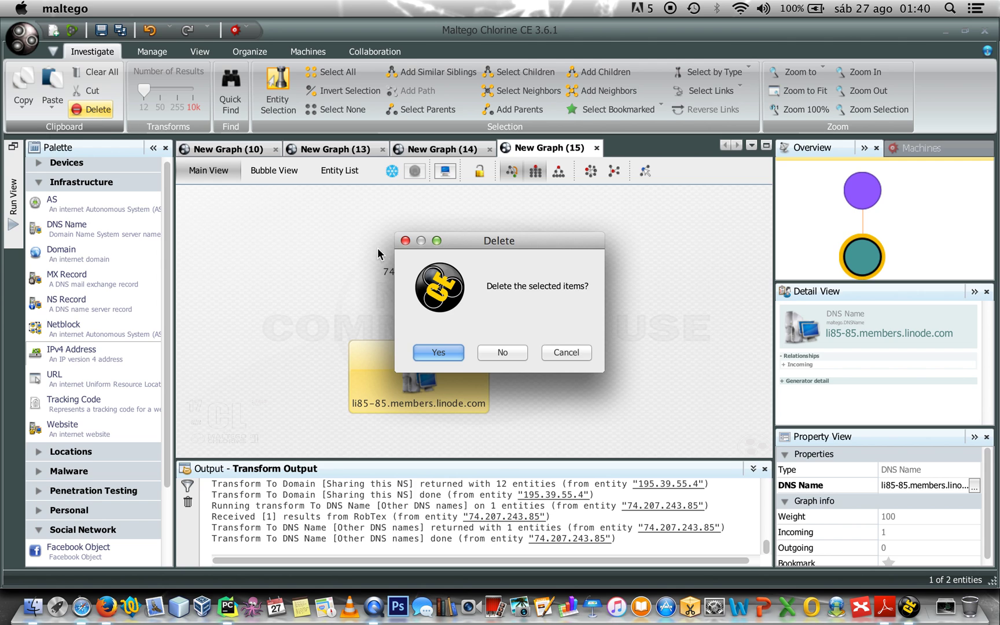
click(441, 352)
Change the entity's IP address from 74.207.243.85 to 91.121.64.51
double_click(423, 243)
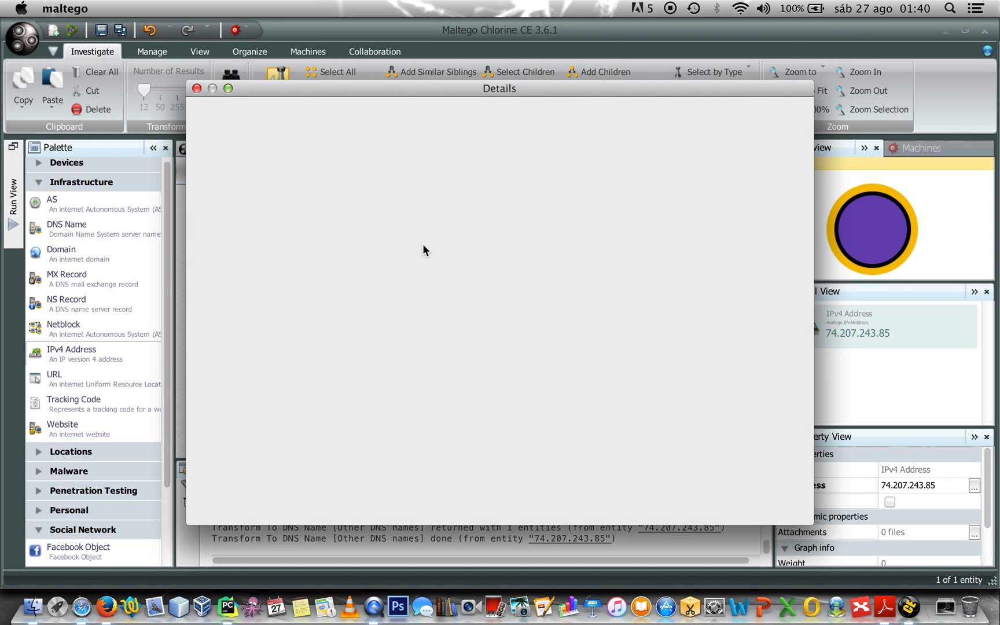
drag(331, 317, 263, 320)
key(BackSpace)
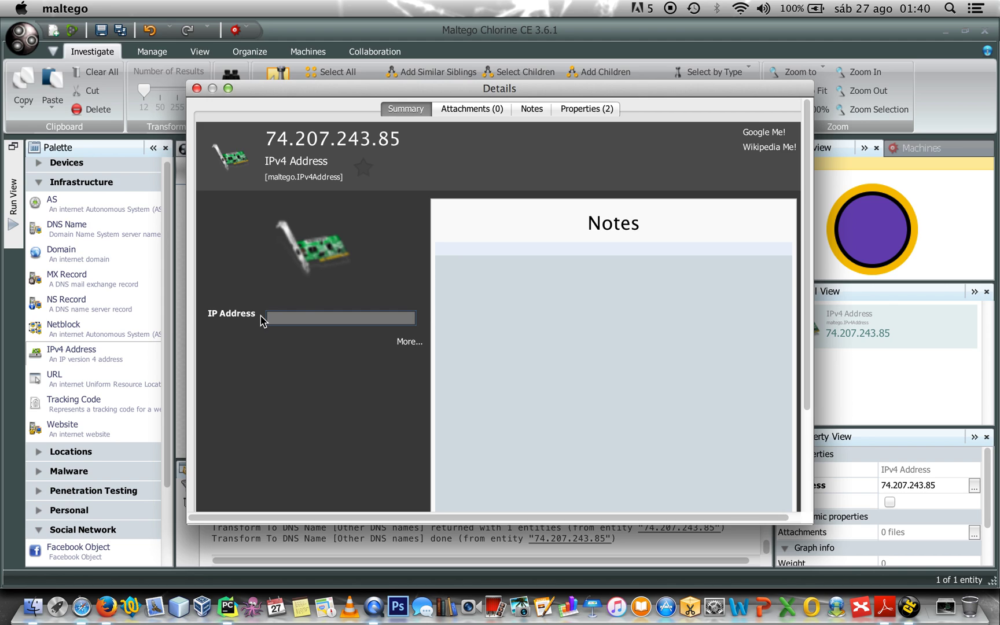
text(91.121.64.51)
key(Return)
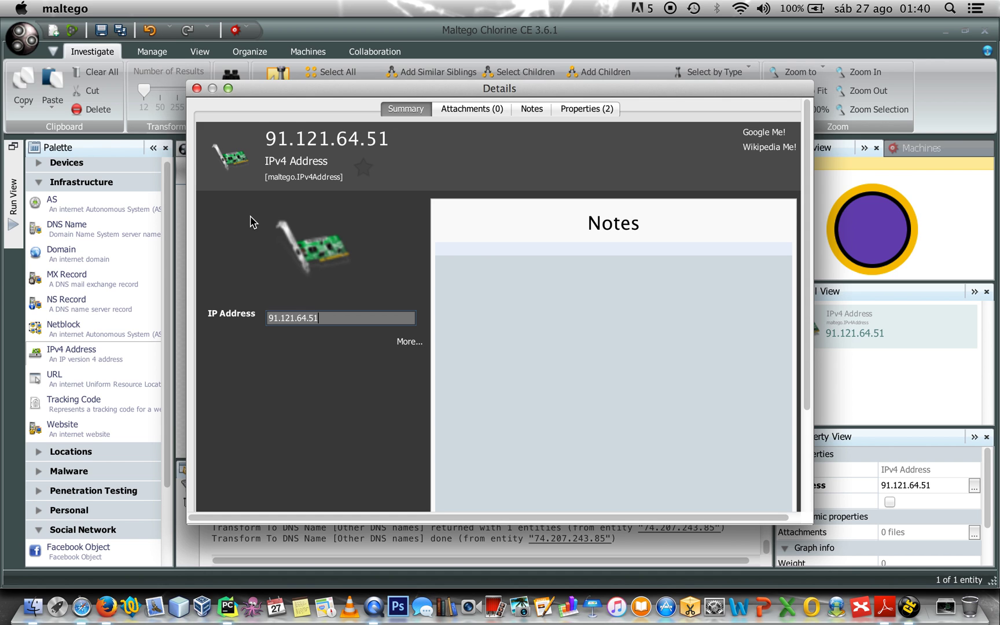
click(197, 89)
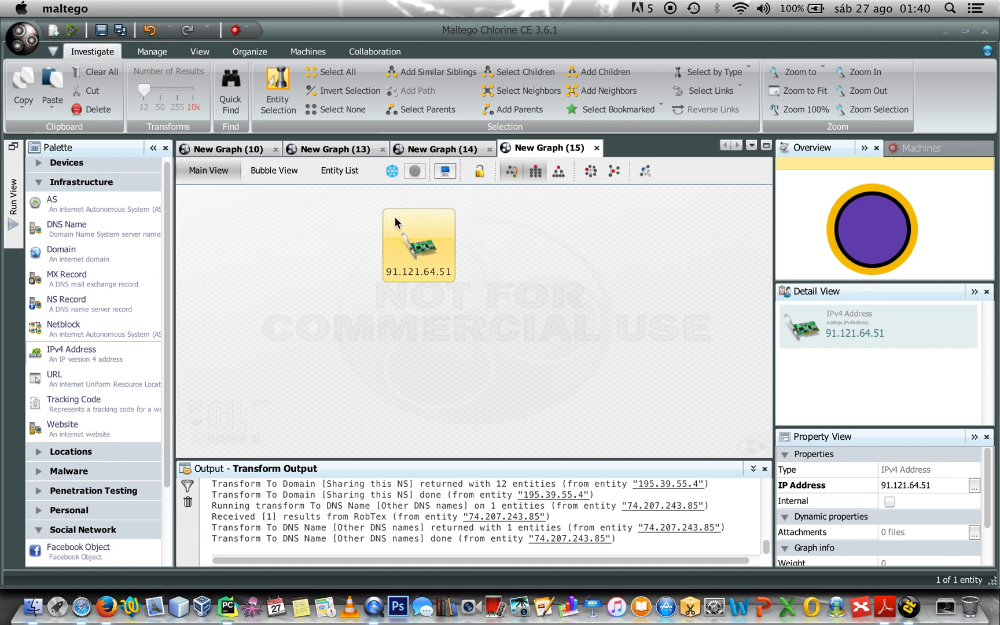
Run To DNS Name [Other DNS names] on 91.121.64.51, then apply hierarchical and block layouts
right_click(415, 238)
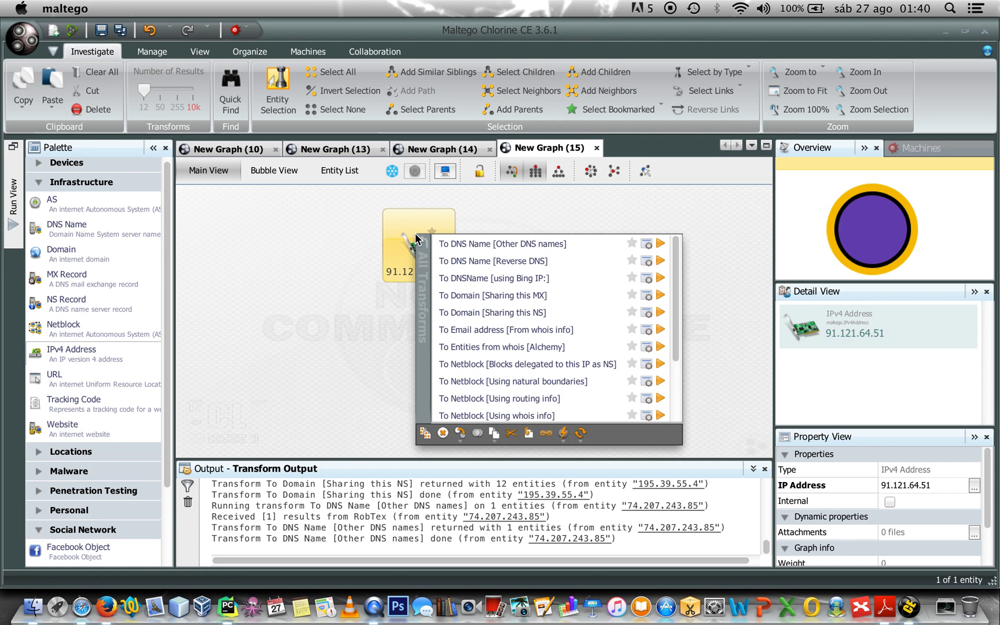
click(483, 241)
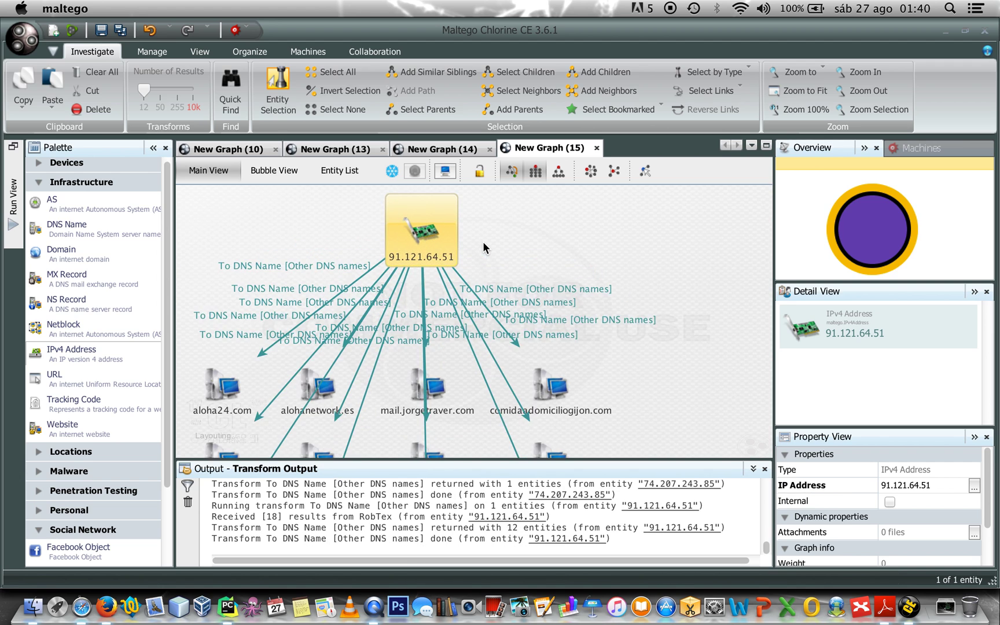
click(559, 175)
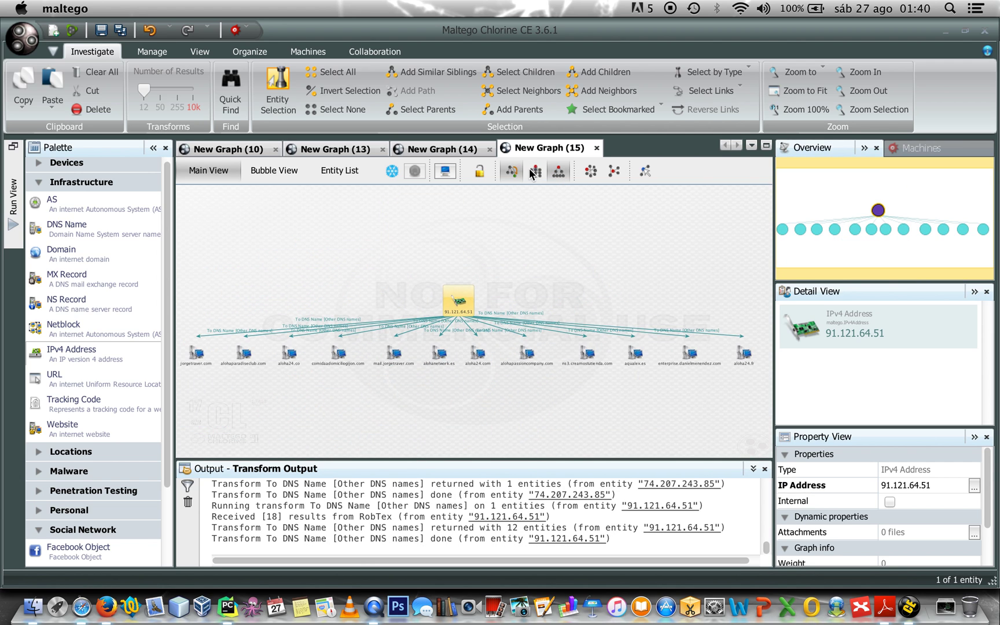
click(534, 172)
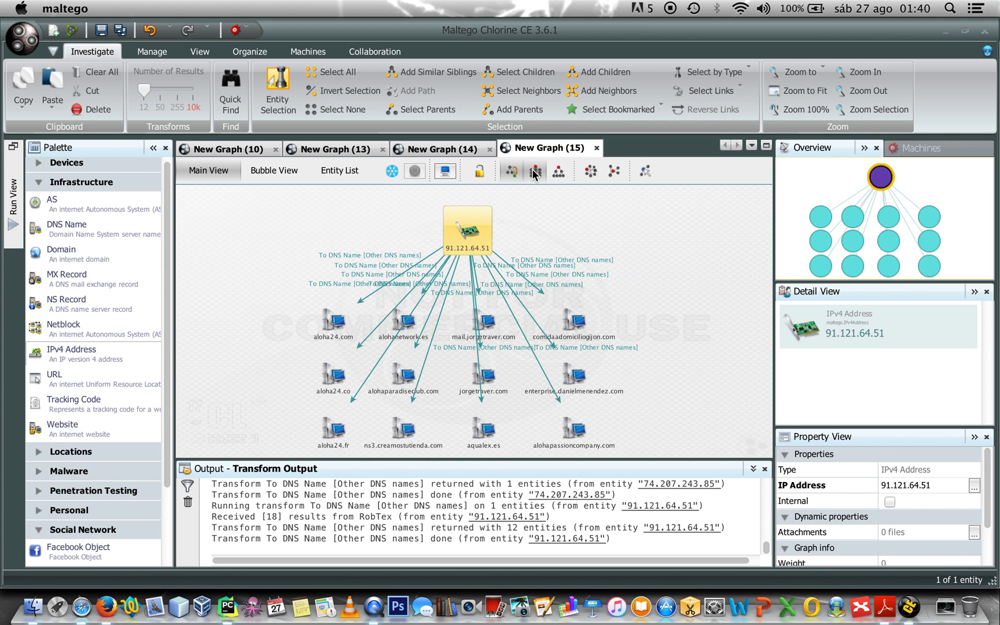
click(643, 311)
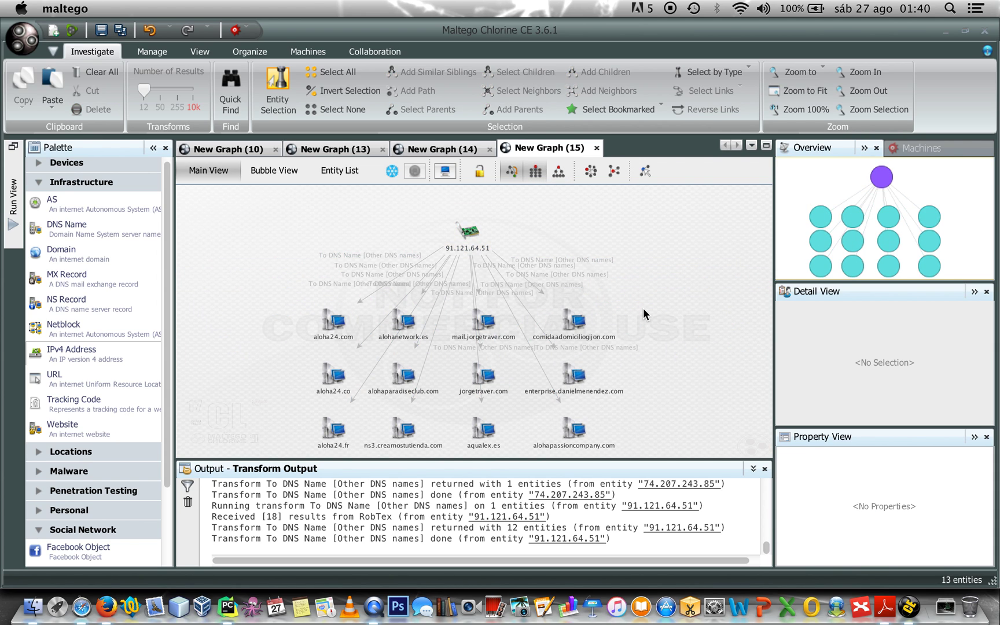
drag(288, 302, 641, 446)
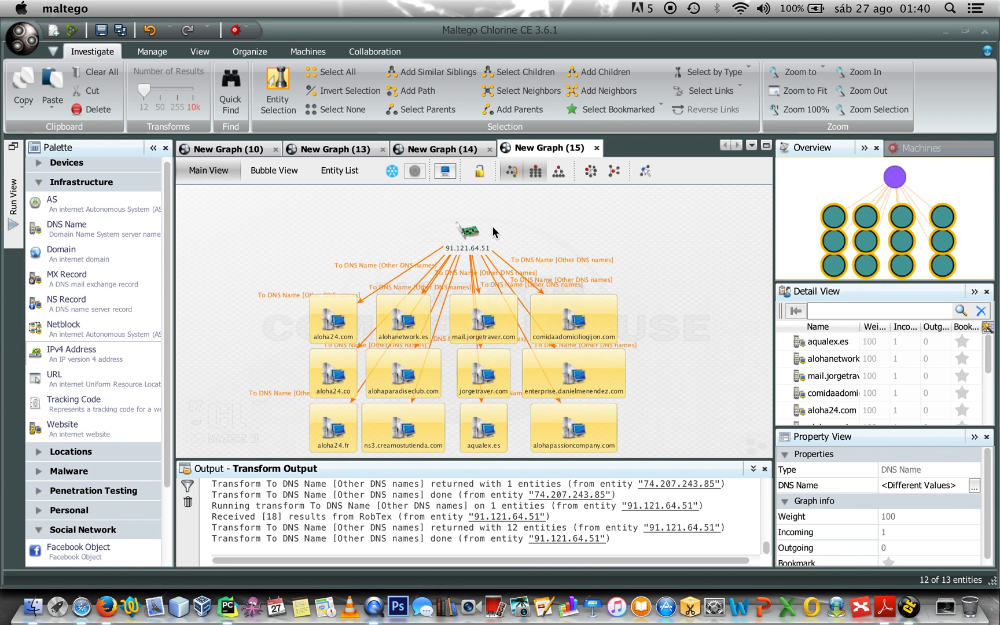
click(470, 232)
click(668, 252)
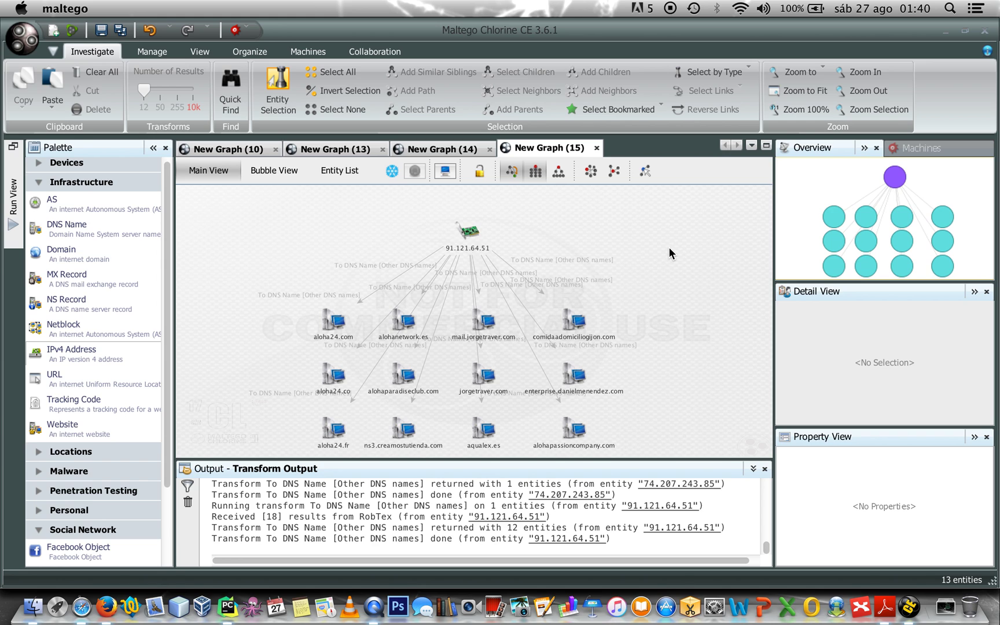
Clear all entities from New Graph (15) and dismiss the Start a Machine wizard
click(450, 151)
click(459, 230)
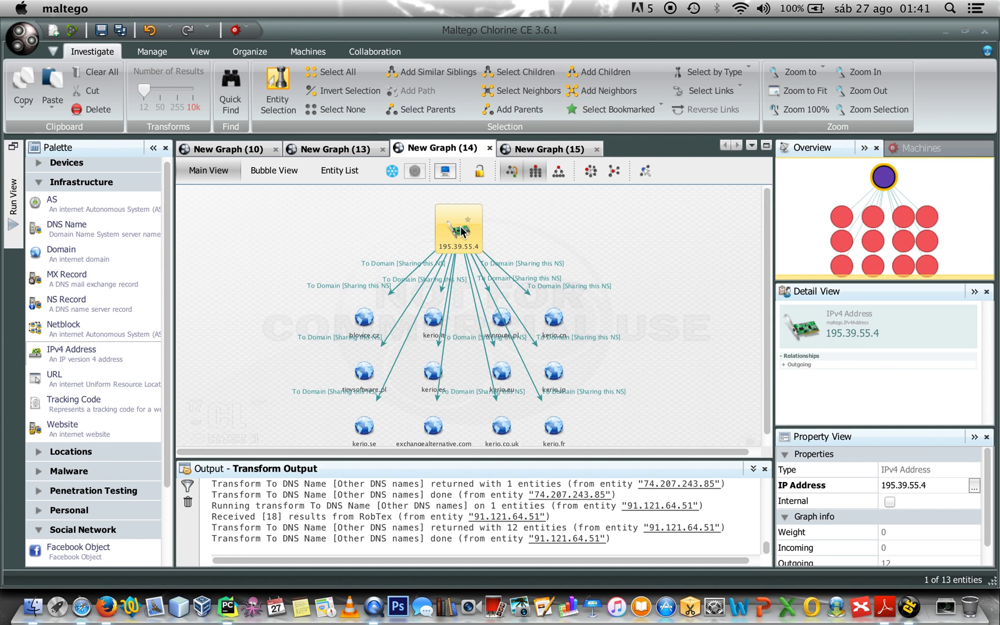
click(553, 149)
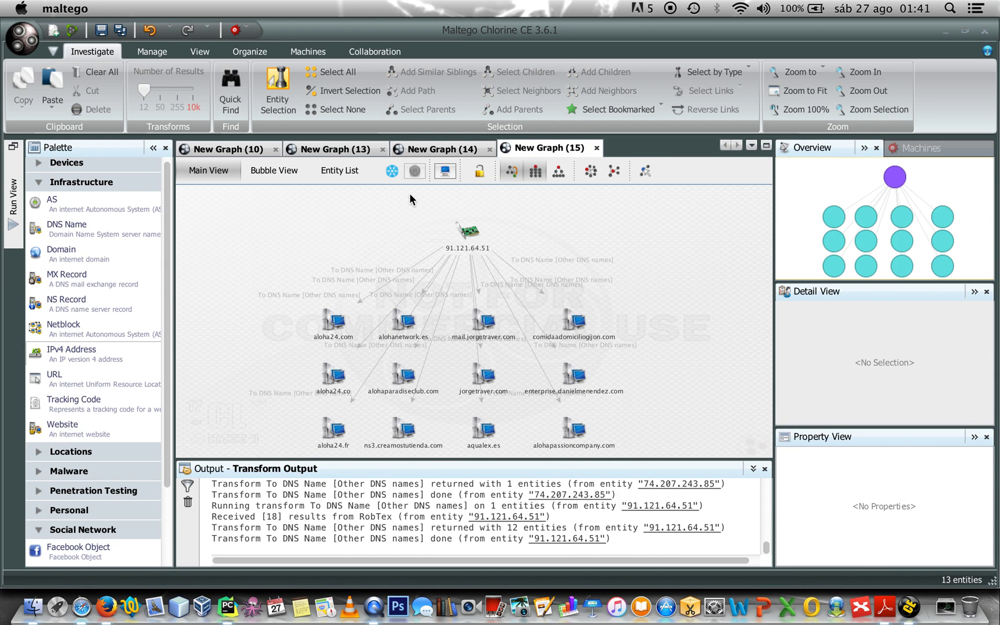
click(107, 71)
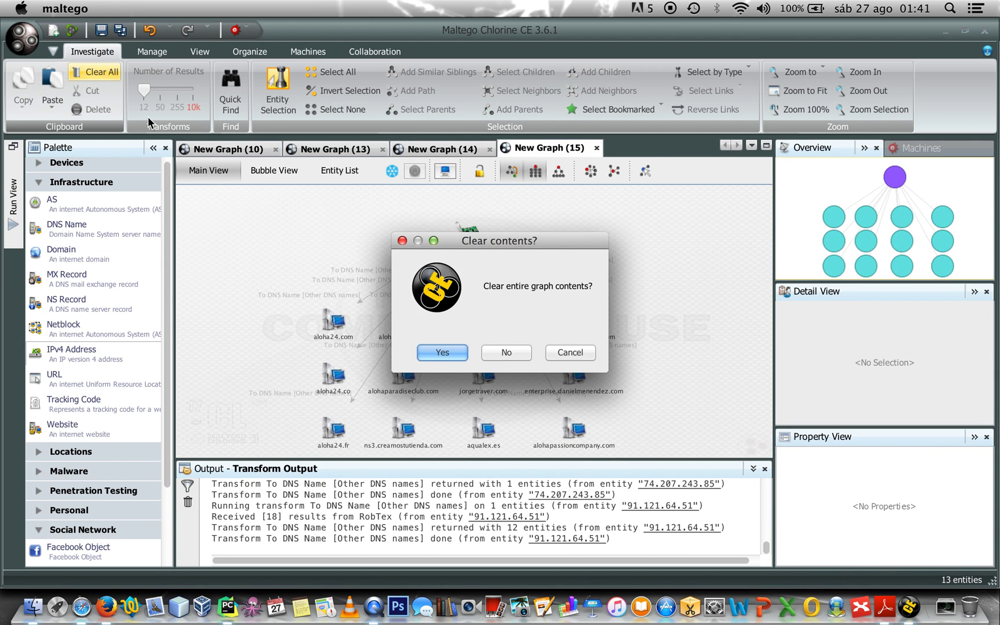
click(440, 352)
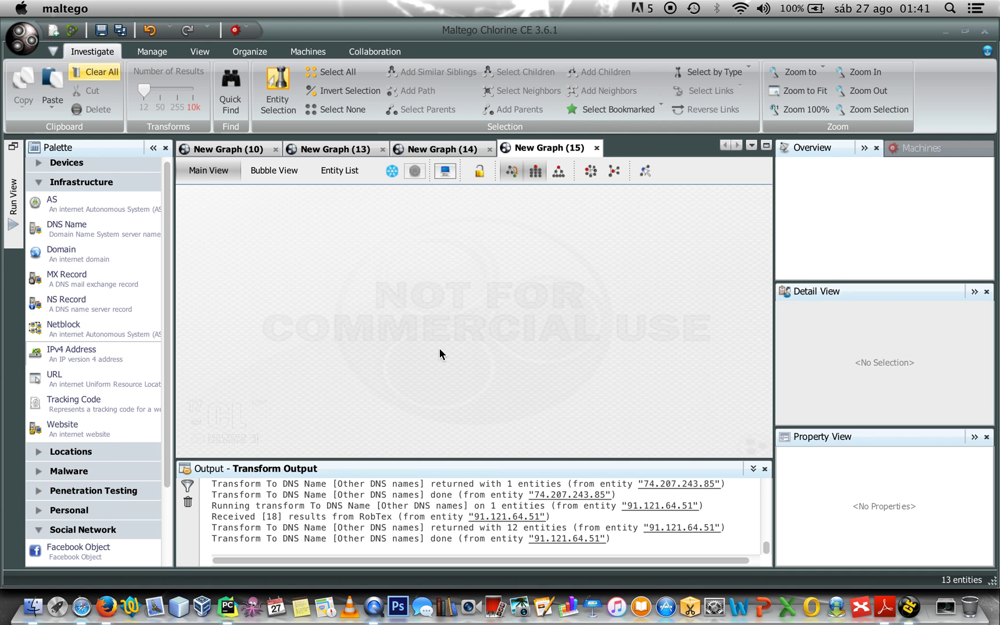
click(462, 302)
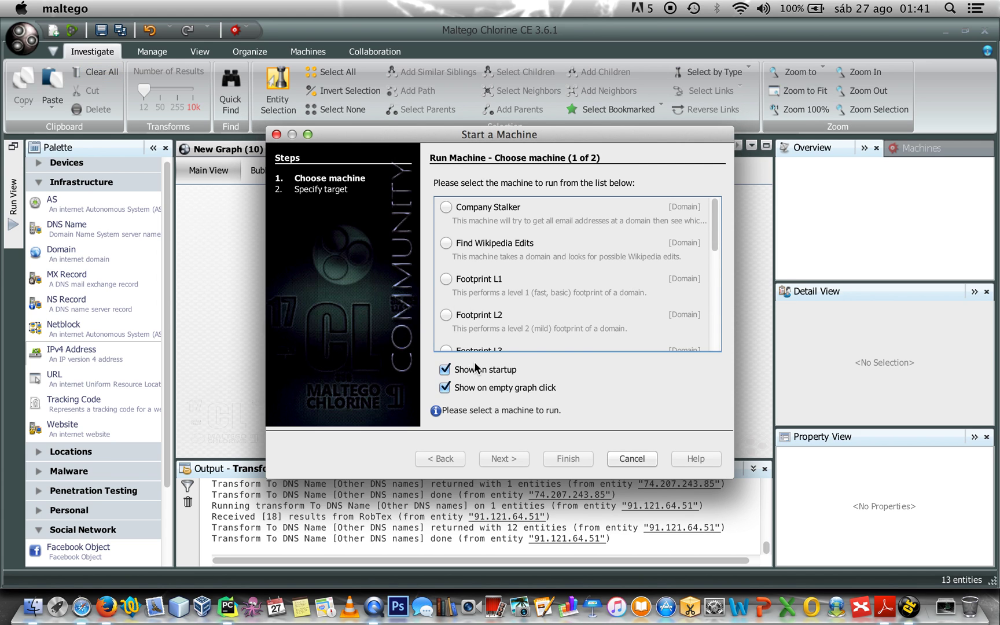
key(Escape)
Copy the 195.39.55.4 entity from New Graph (14) to a new graph
click(399, 149)
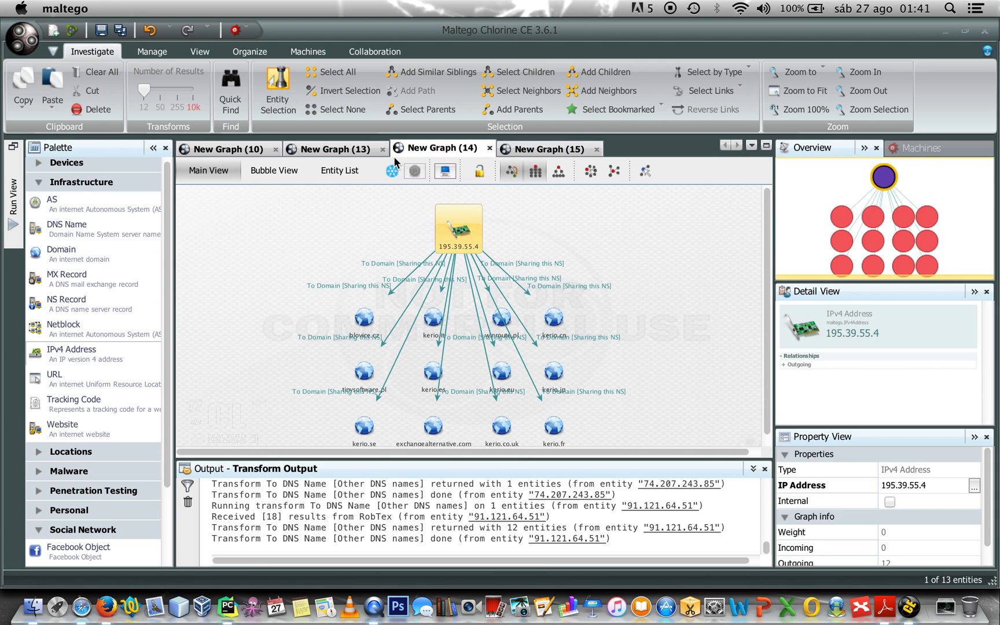
right_click(458, 227)
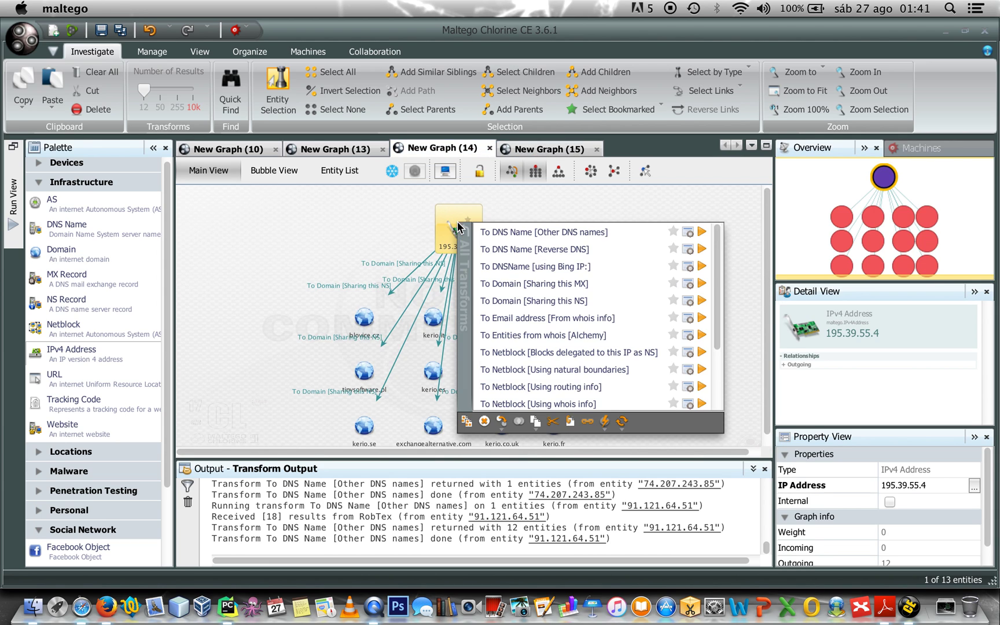
click(467, 422)
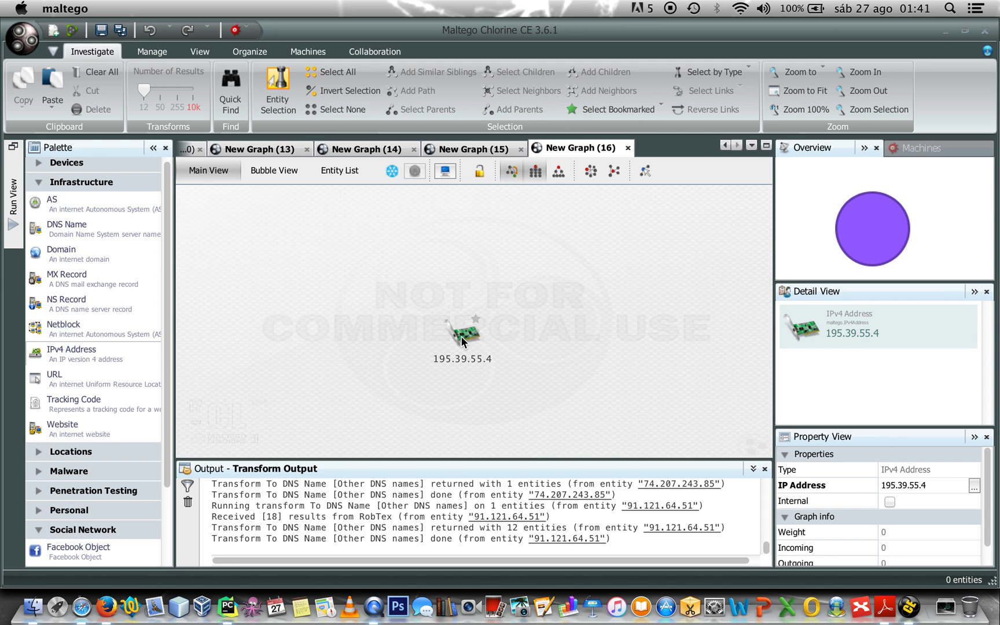
Run To DNS Name [Reverse DNS] on 195.39.55.4, yielding ns1.kerio.com
right_click(463, 339)
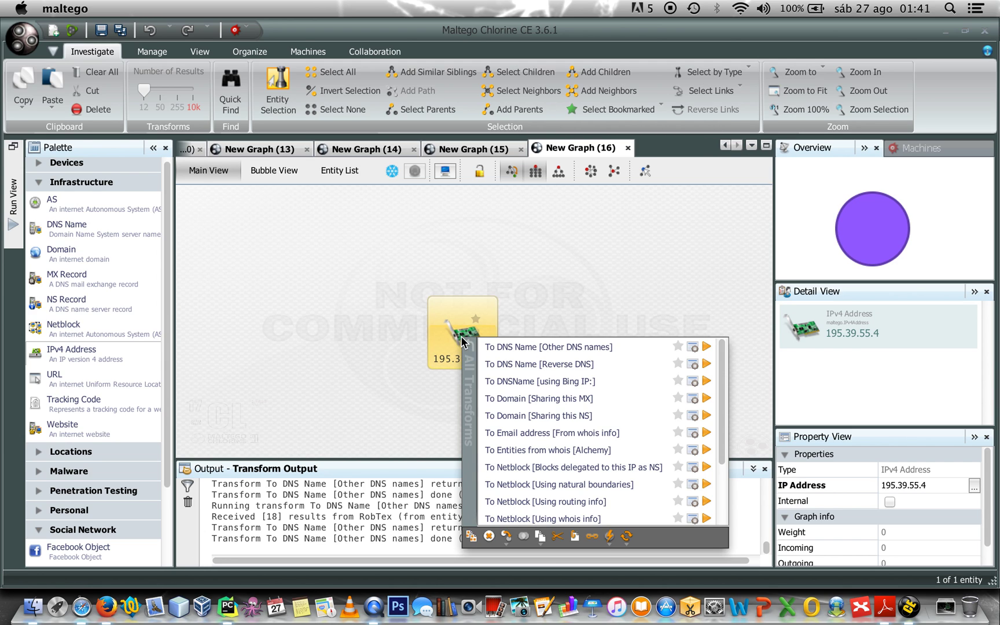
click(513, 364)
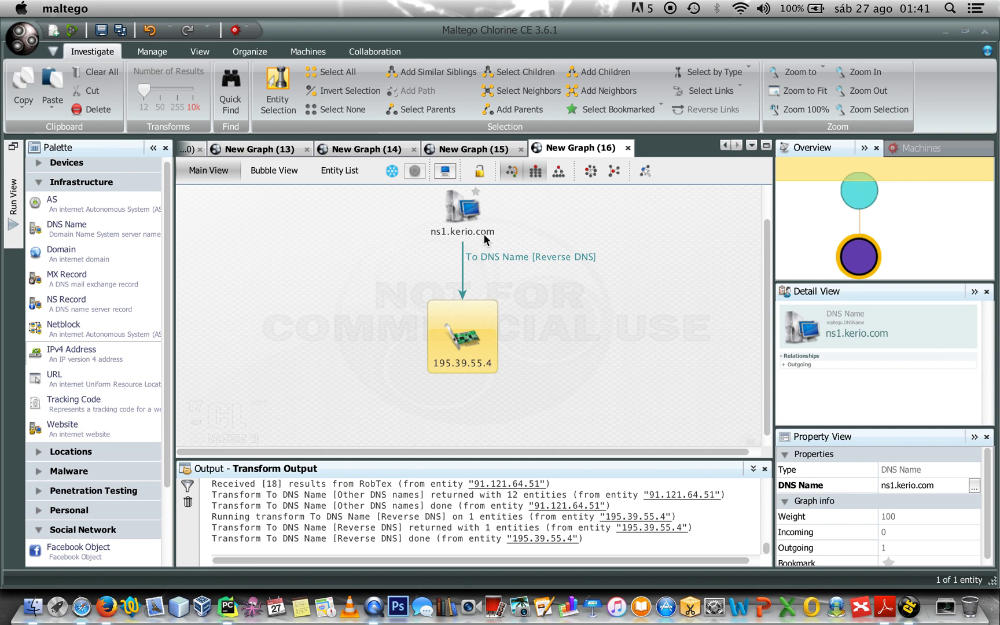
click(567, 416)
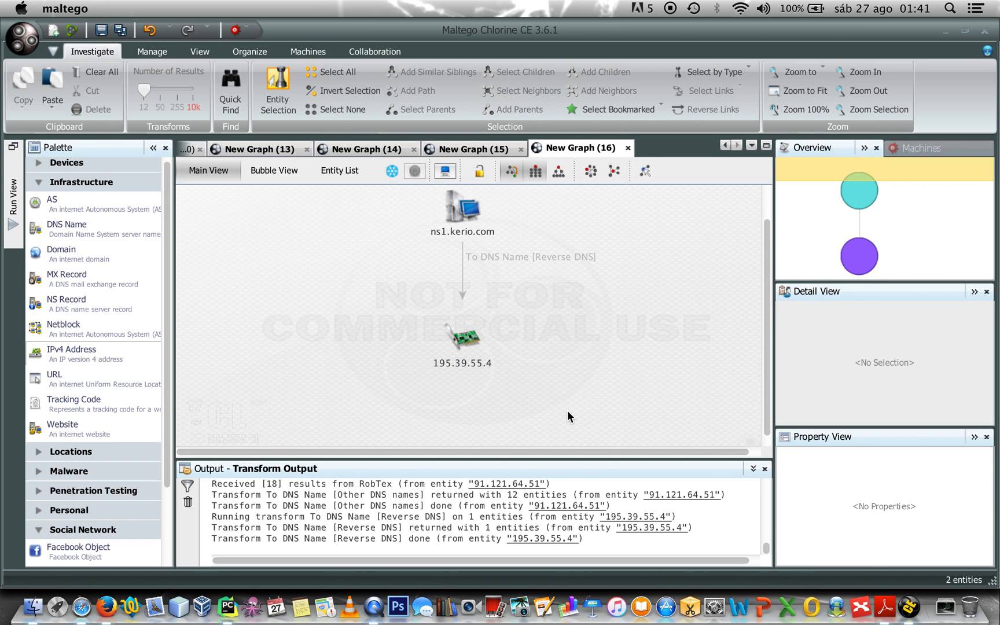